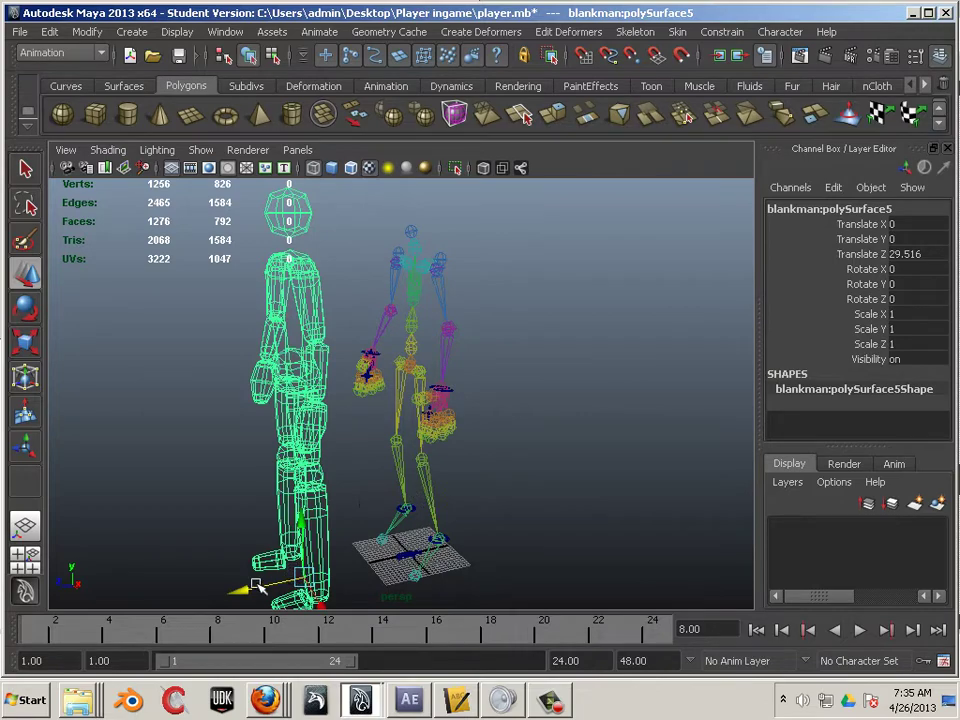
Move the body mesh along Z onto the skeleton, with Translate Z at 0.
drag(257, 585, 298, 555)
alt+drag(208, 532, 330, 530)
scroll(521, 521, up, 5)
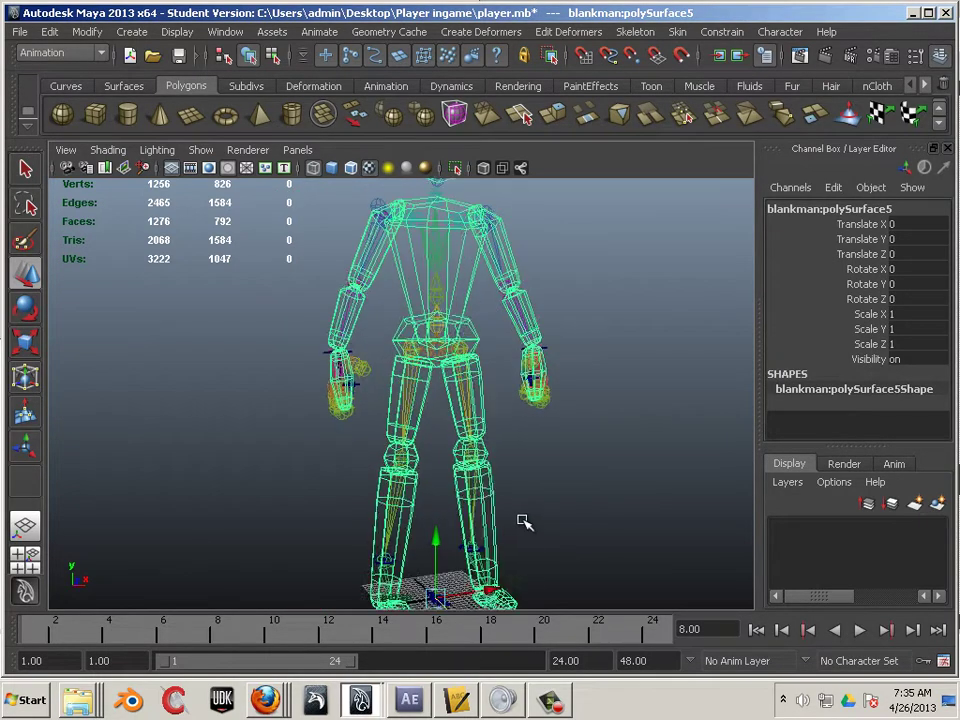
scroll(442, 479, down, 6)
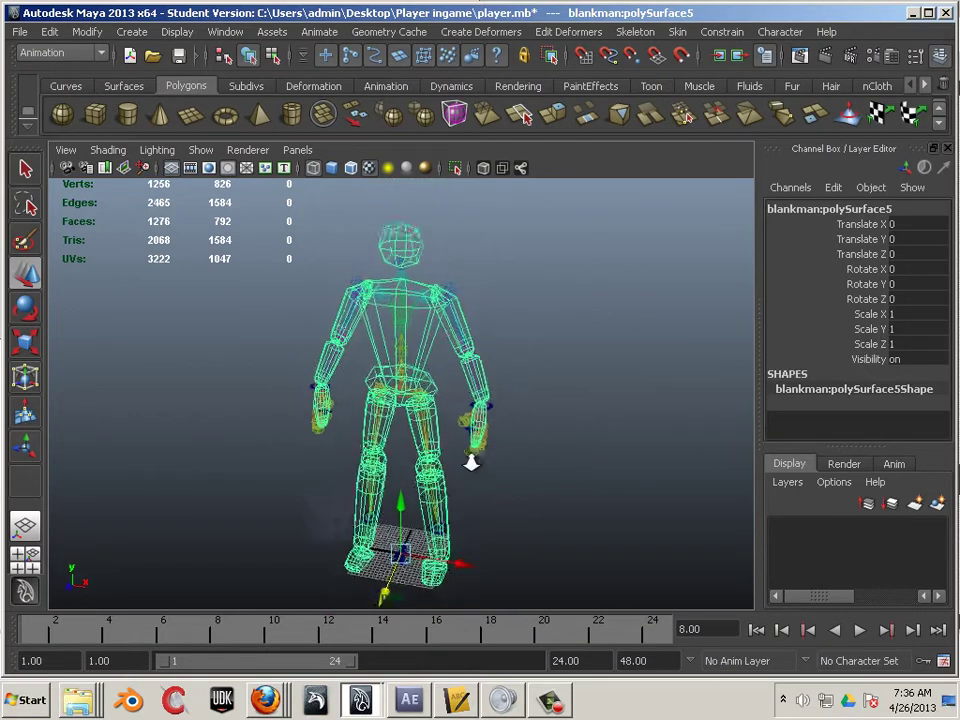
scroll(506, 484, up, 4)
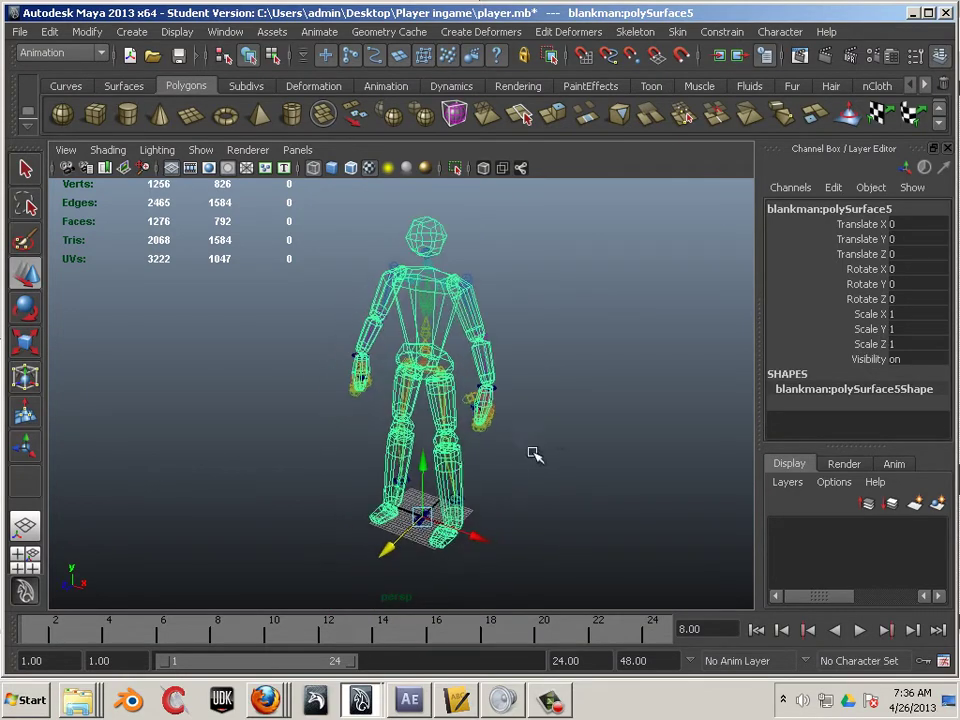
scroll(570, 472, down, 2)
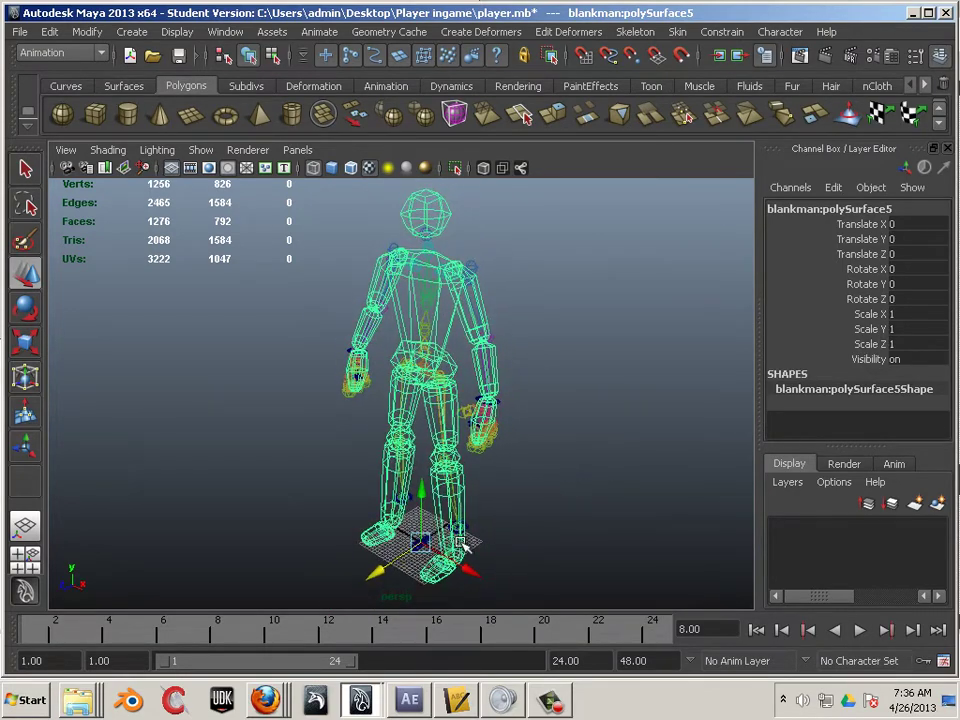
Try moving the body mesh away from the skeleton, and undo that move.
drag(418, 540, 237, 583)
key(ctrl+z)
alt+drag(300, 541, 325, 532)
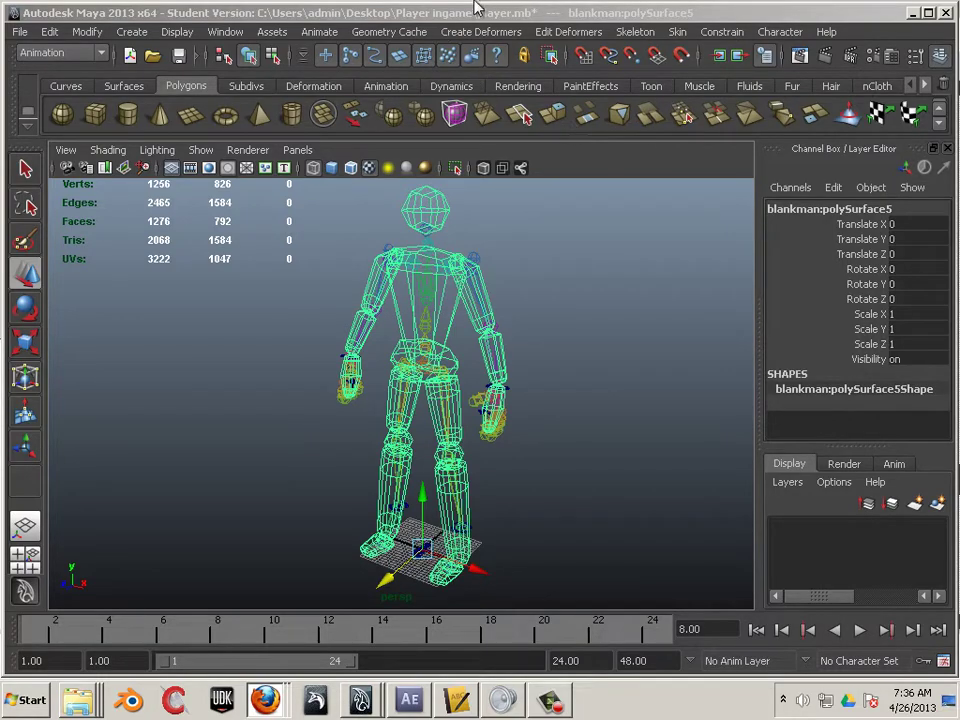
Examine how the body mesh lines up with the skeleton at the torso, arms and legs from several angles.
key(alt+Tab)
alt+drag(567, 377, 592, 372)
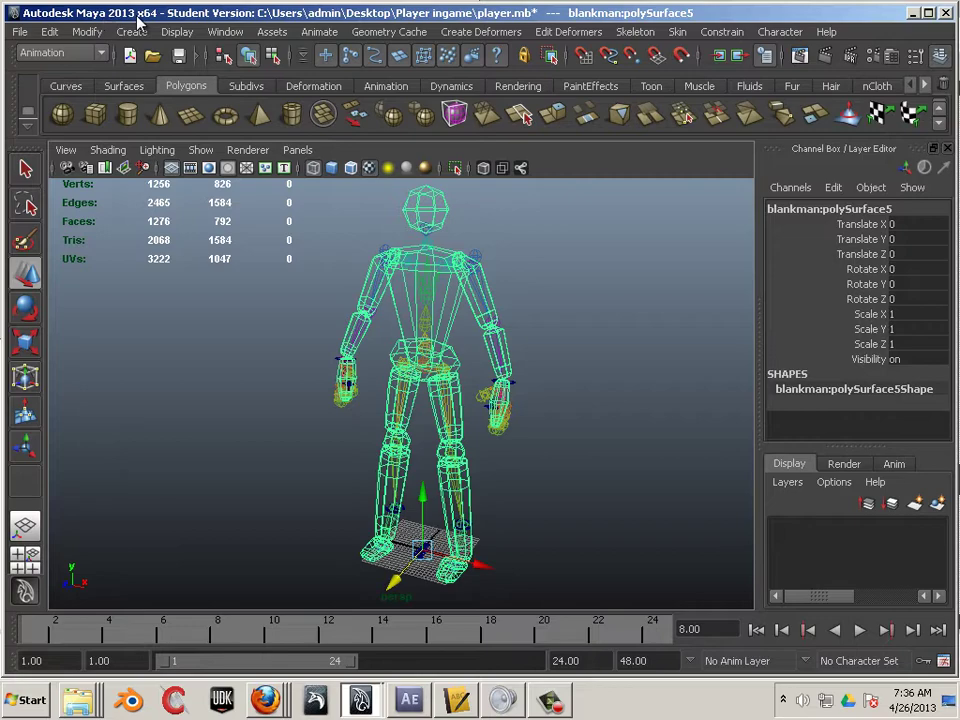
alt+middle_drag(560, 335, 588, 335)
alt+drag(588, 335, 574, 388)
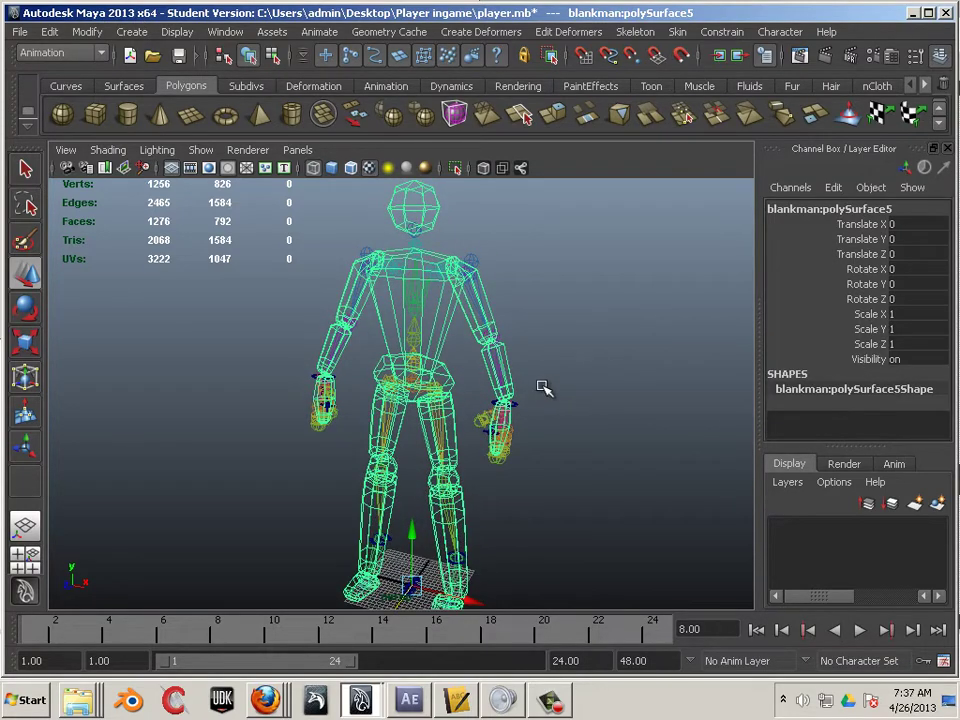
alt+right_drag(544, 390, 542, 333)
alt+drag(542, 333, 572, 340)
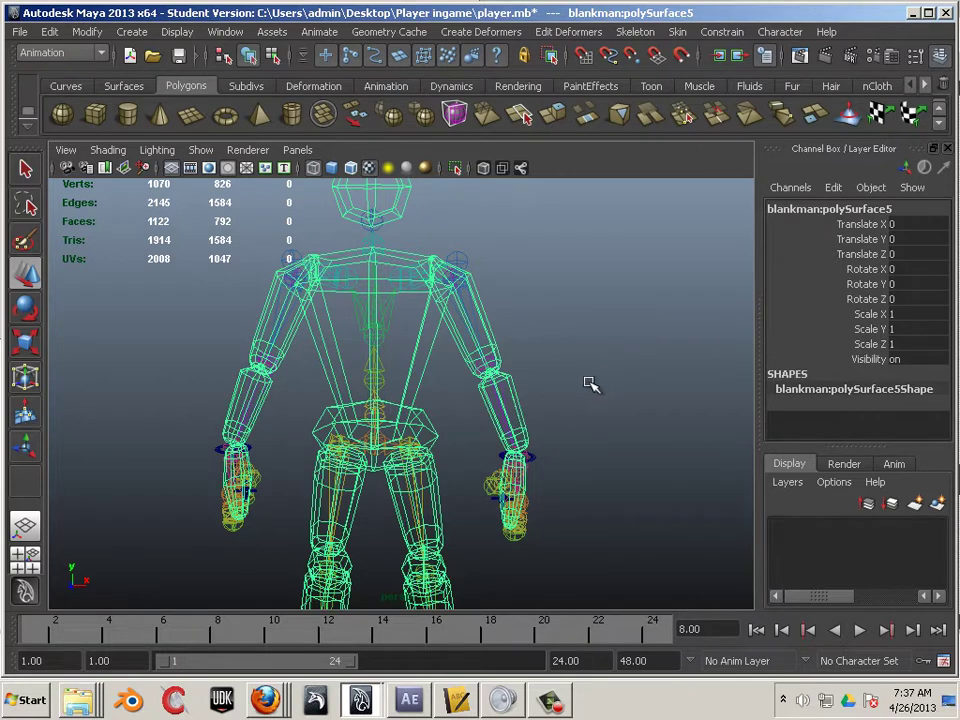
alt+middle_drag(589, 386, 703, 349)
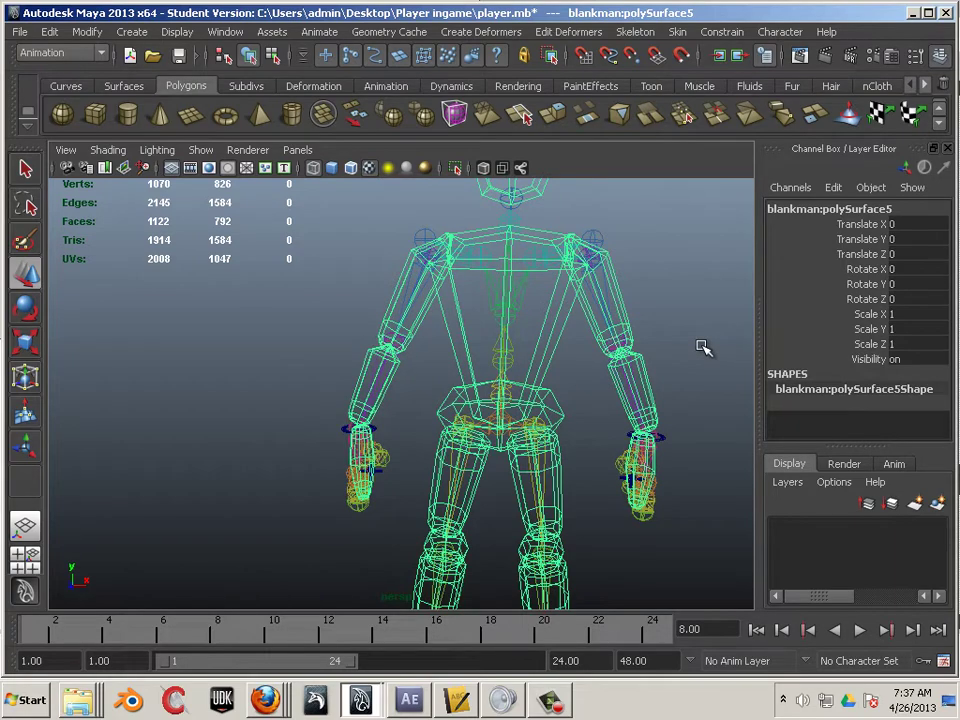
alt+drag(662, 369, 634, 348)
alt+middle_drag(634, 348, 611, 347)
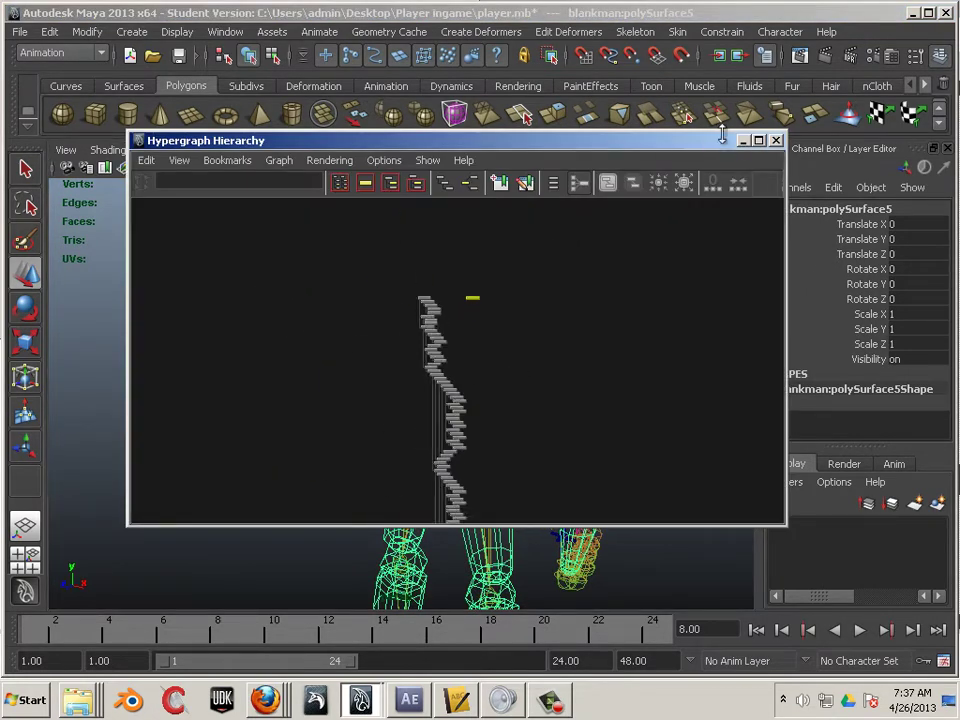
Reopen the Hypergraph Hierarchy, enlarge its nodes and place the window clear of the character.
click(776, 140)
click(228, 32)
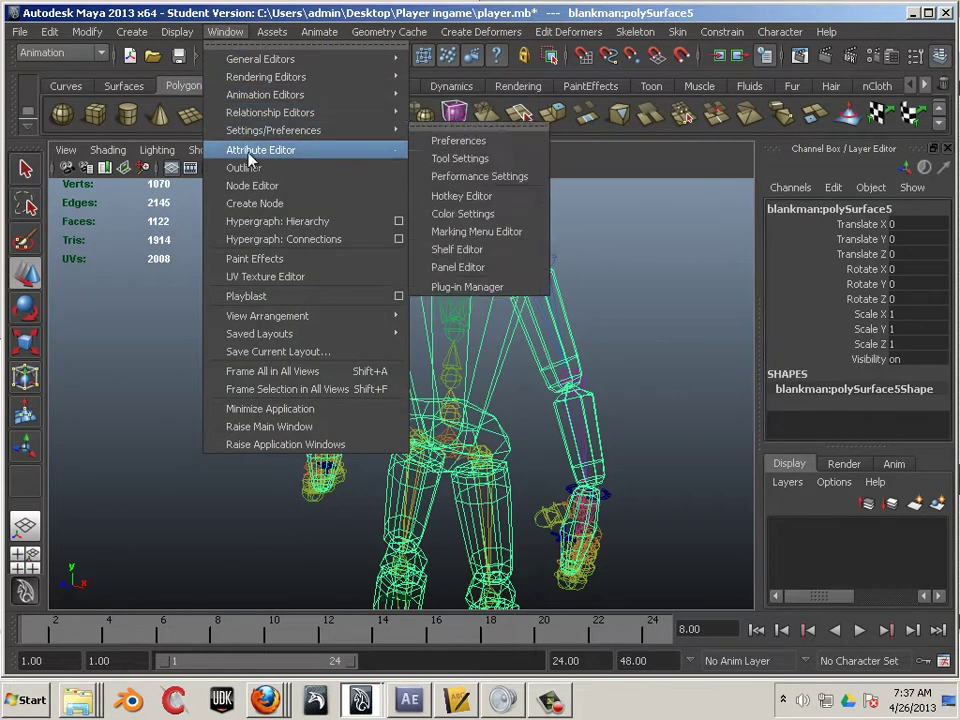
mouse_move(268, 93)
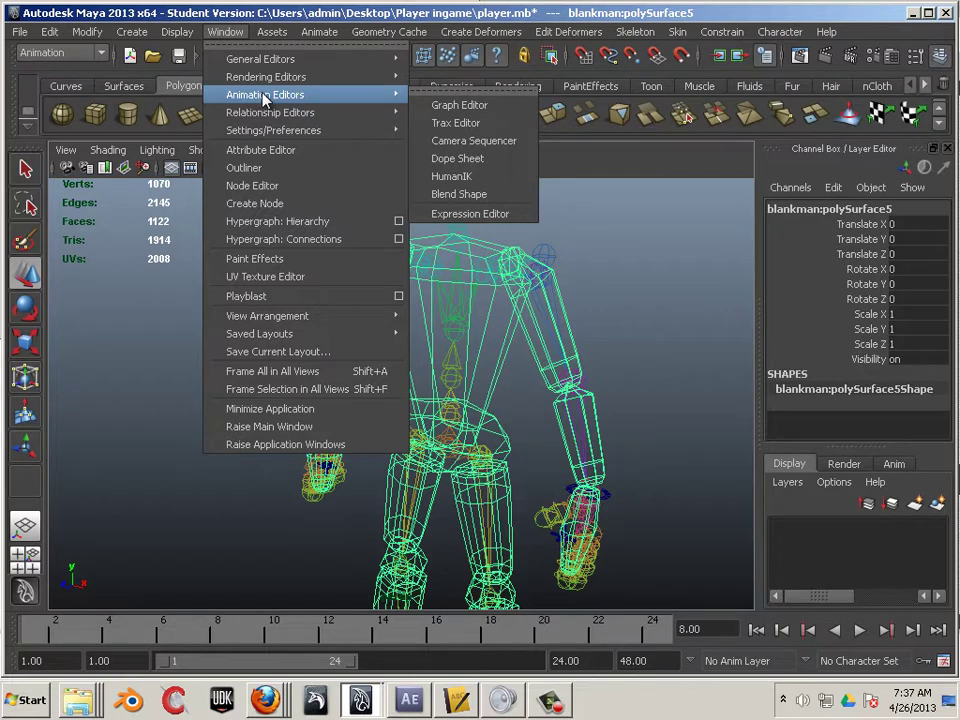
click(255, 226)
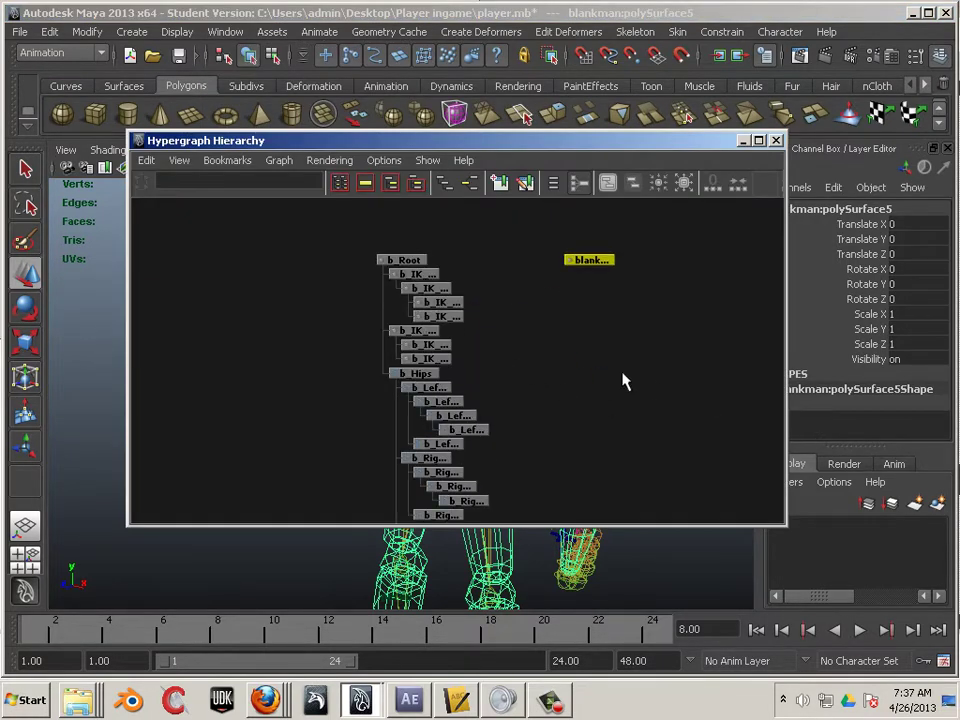
alt+right_drag(622, 380, 613, 420)
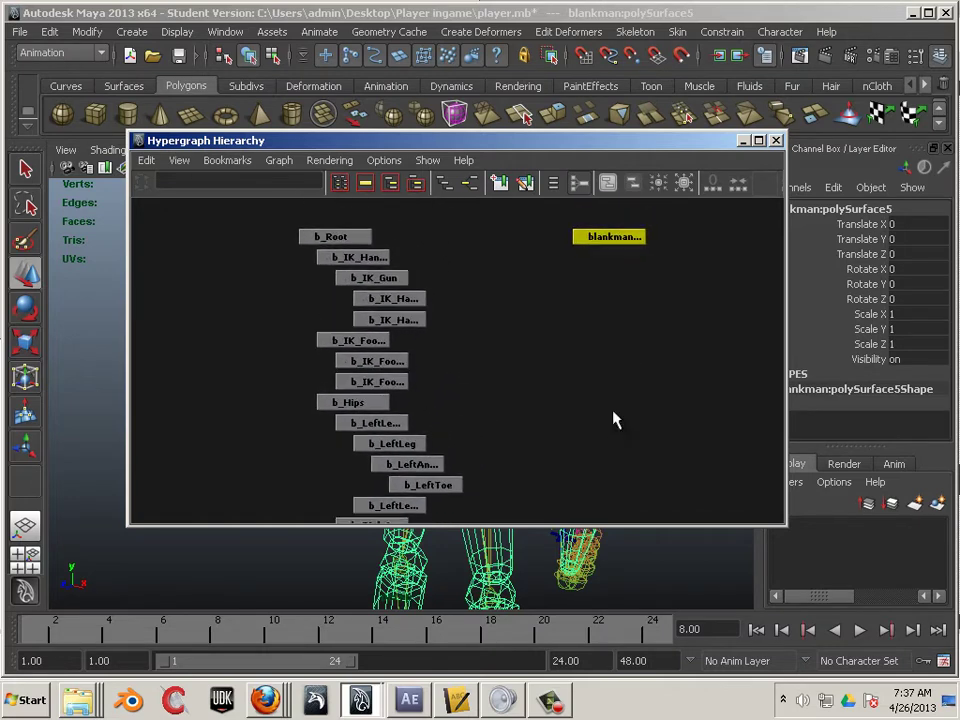
drag(513, 145, 955, 318)
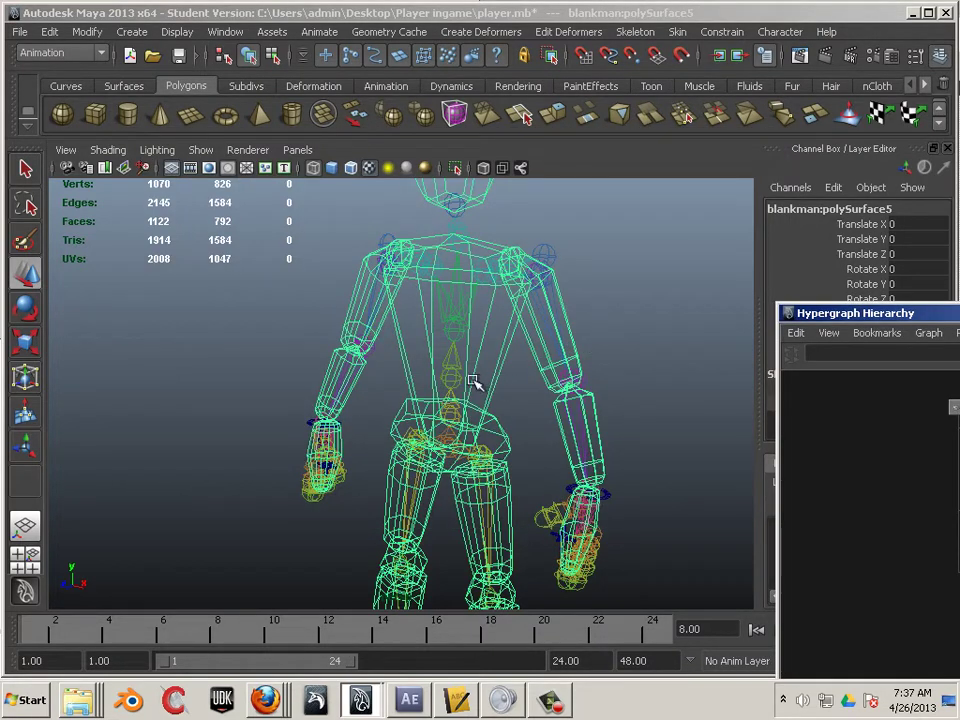
Select b_Root and the IK hand, gun and foot nodes in the hierarchy, and inspect their controls on the character.
key(f)
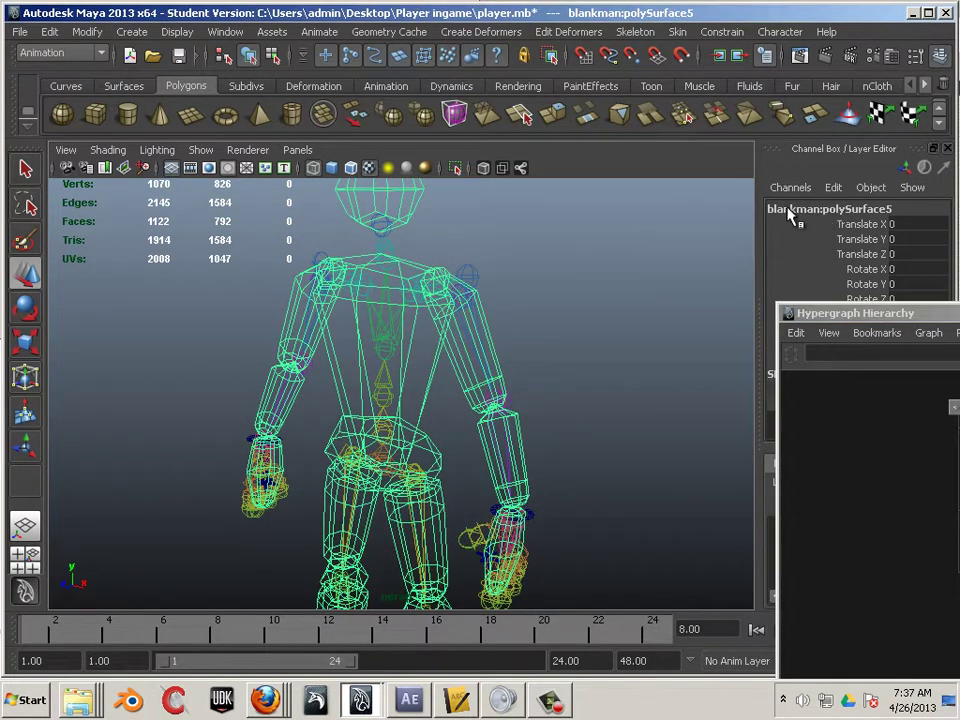
alt+drag(624, 347, 741, 276)
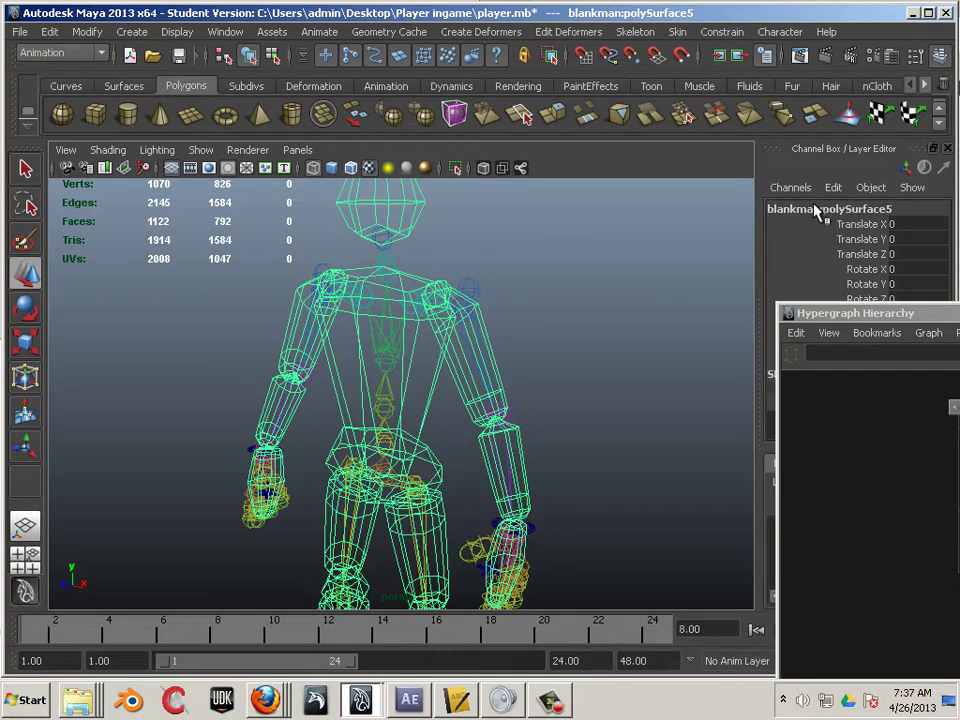
mouse_move(604, 381)
alt+mouse_down()
mouse_move(624, 384)
mouse_move(618, 365)
alt+mouse_up()
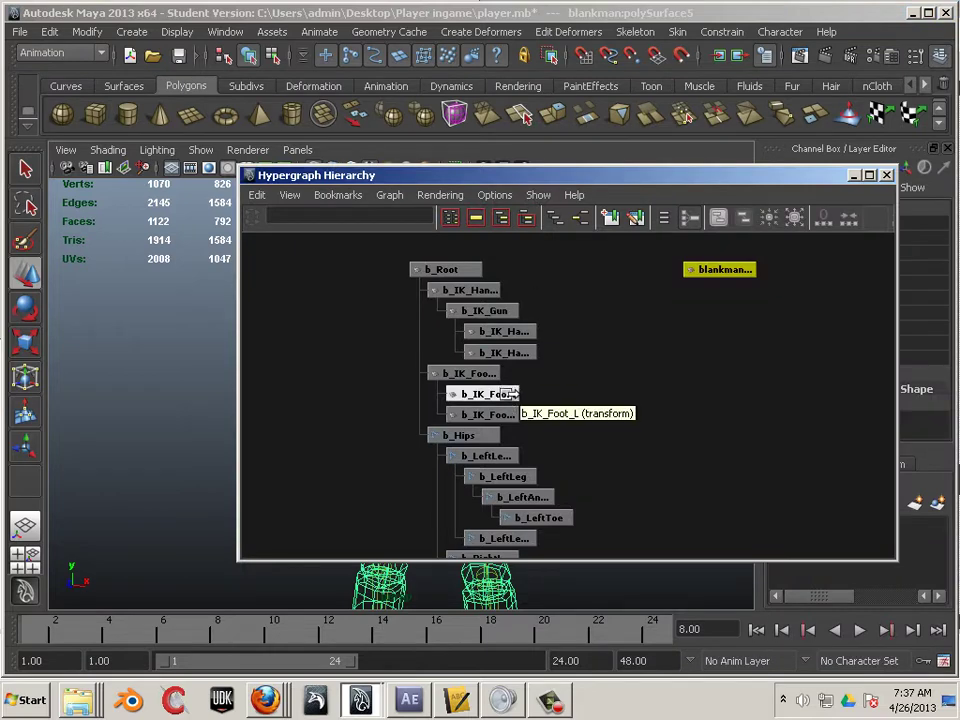
drag(379, 259, 580, 425)
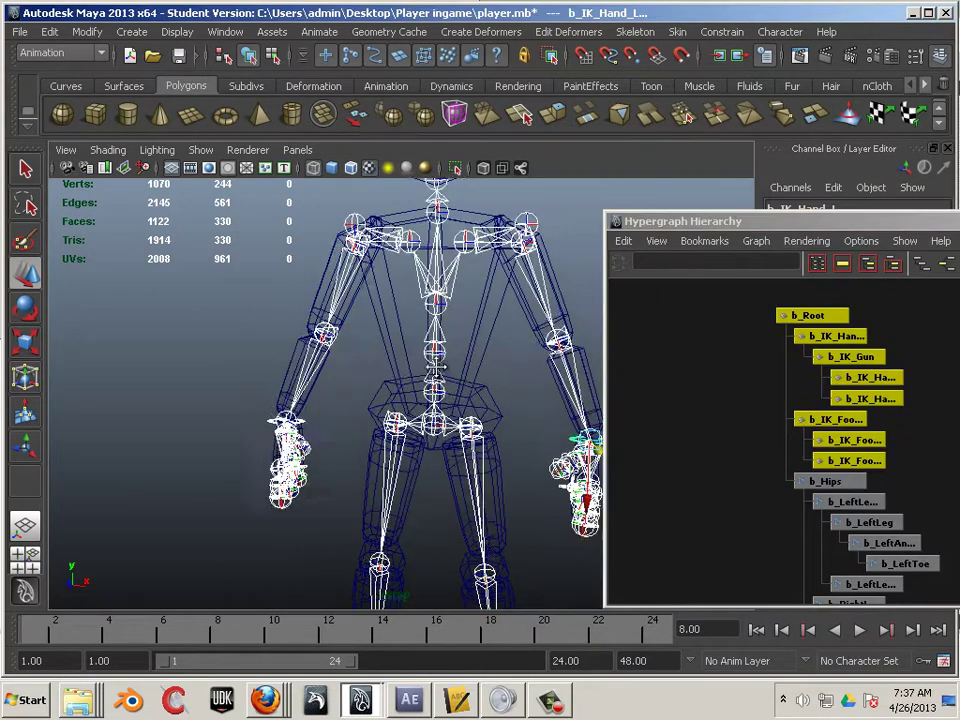
scroll(520, 415, up, 5)
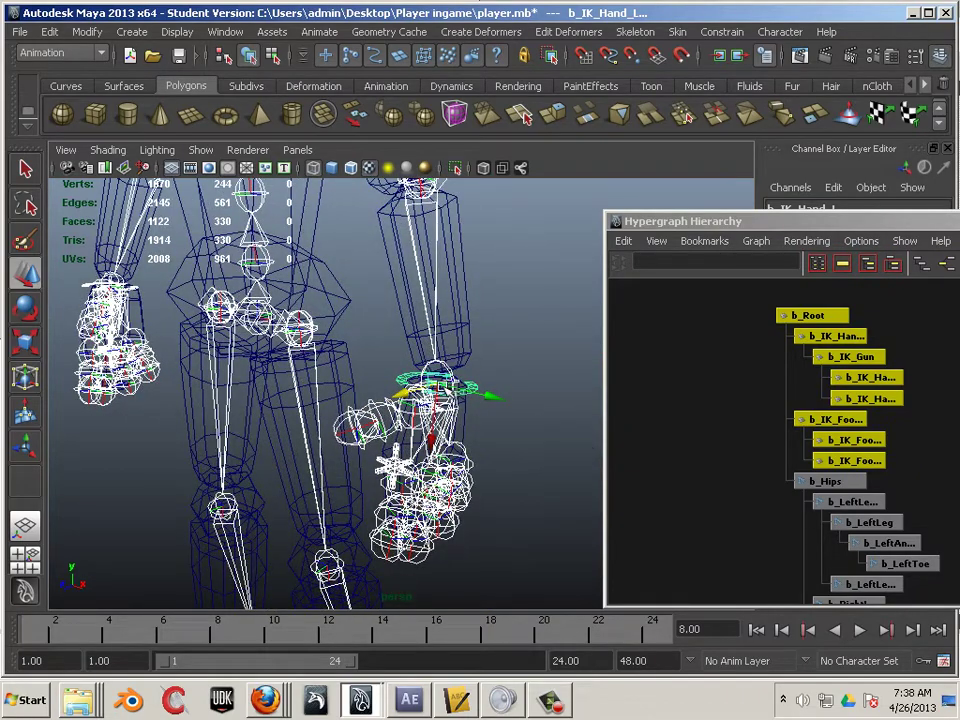
alt+right_drag(378, 303, 385, 431)
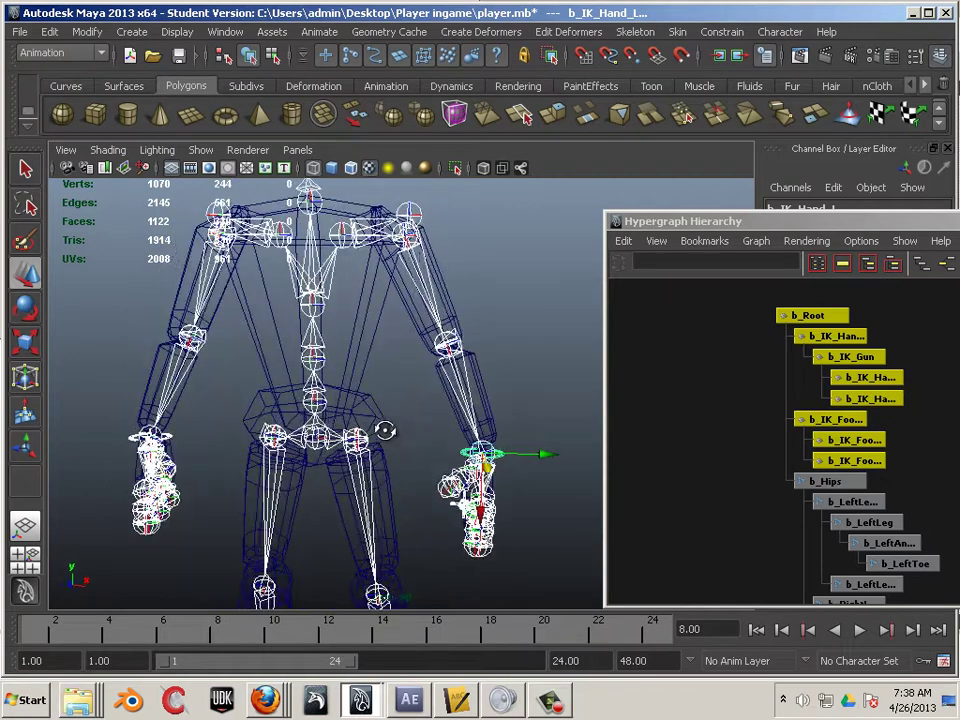
Rotate the b_LeftArm joint up until the arm extends roughly horizontally away from the mesh.
click(392, 332)
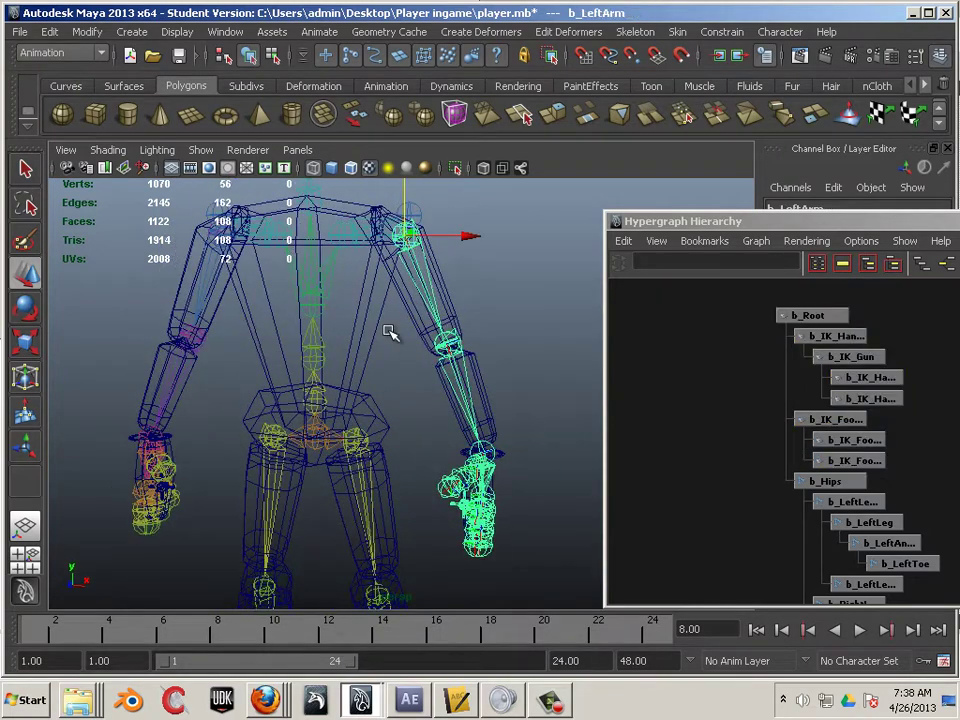
click(36, 312)
drag(467, 317, 508, 199)
alt+middle_drag(501, 369, 374, 387)
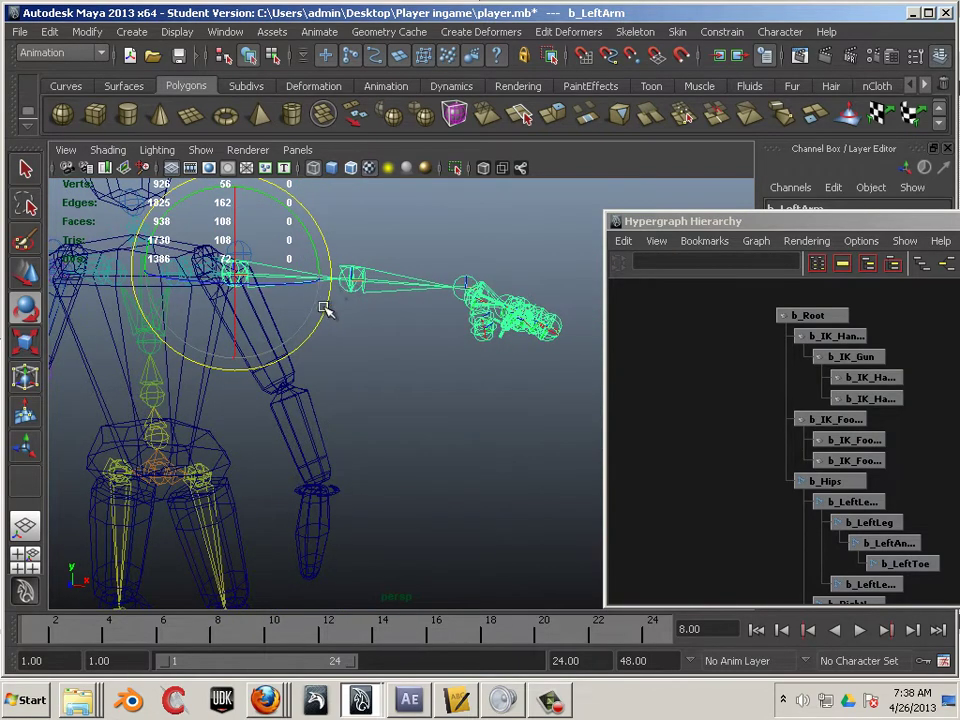
Rotate the b_LeftArm joint back down into the mesh's arm and clear the selection.
drag(325, 308, 291, 358)
alt+right_drag(364, 420, 456, 377)
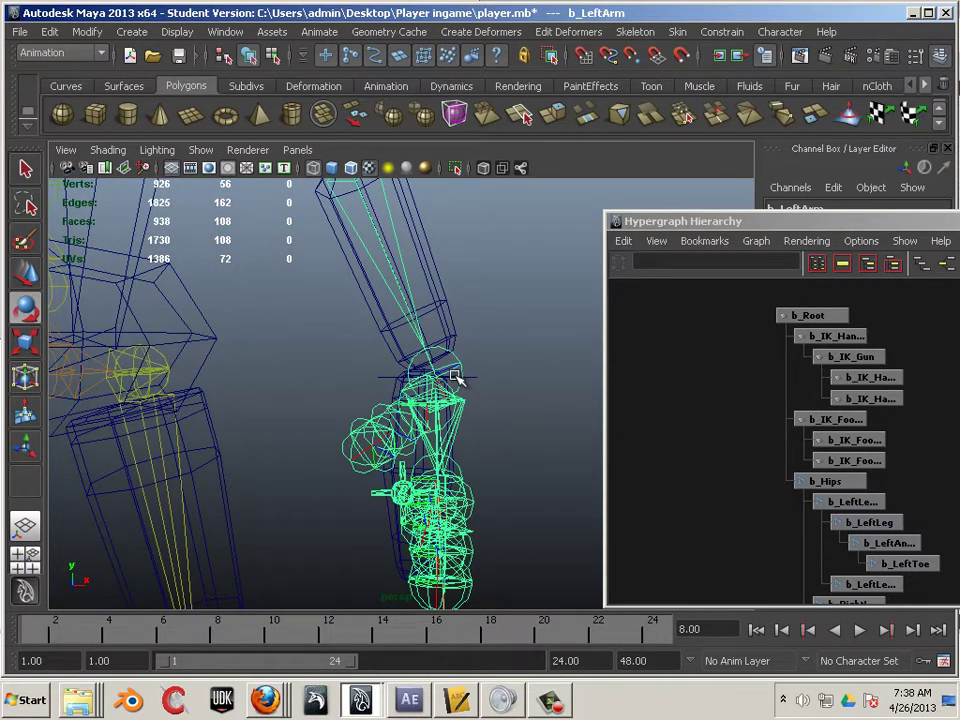
alt+right_drag(491, 394, 318, 250)
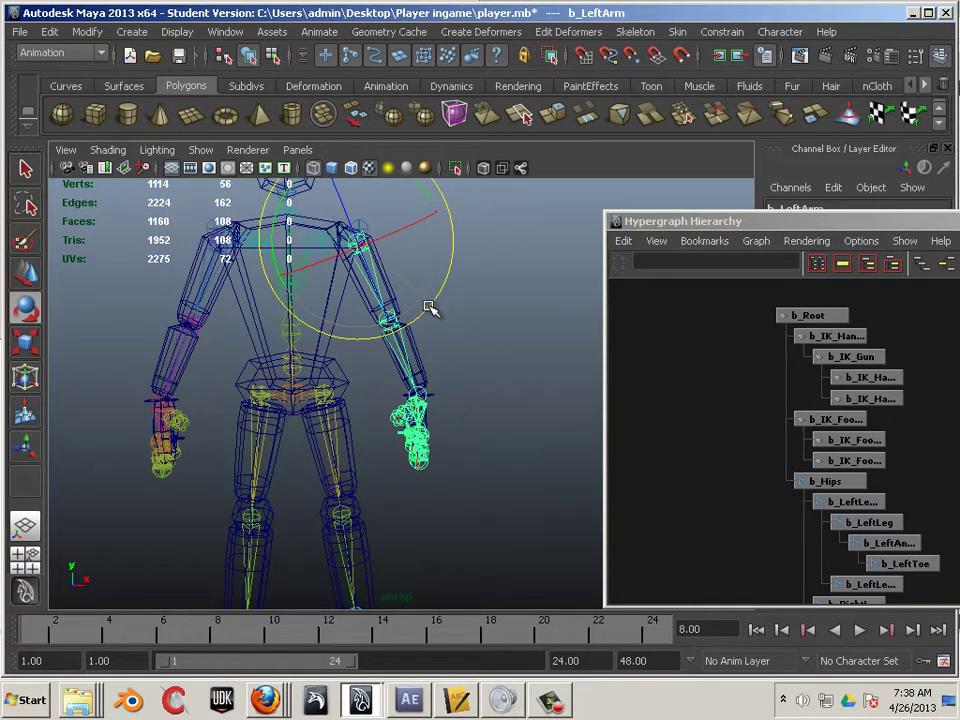
alt+drag(469, 354, 471, 366)
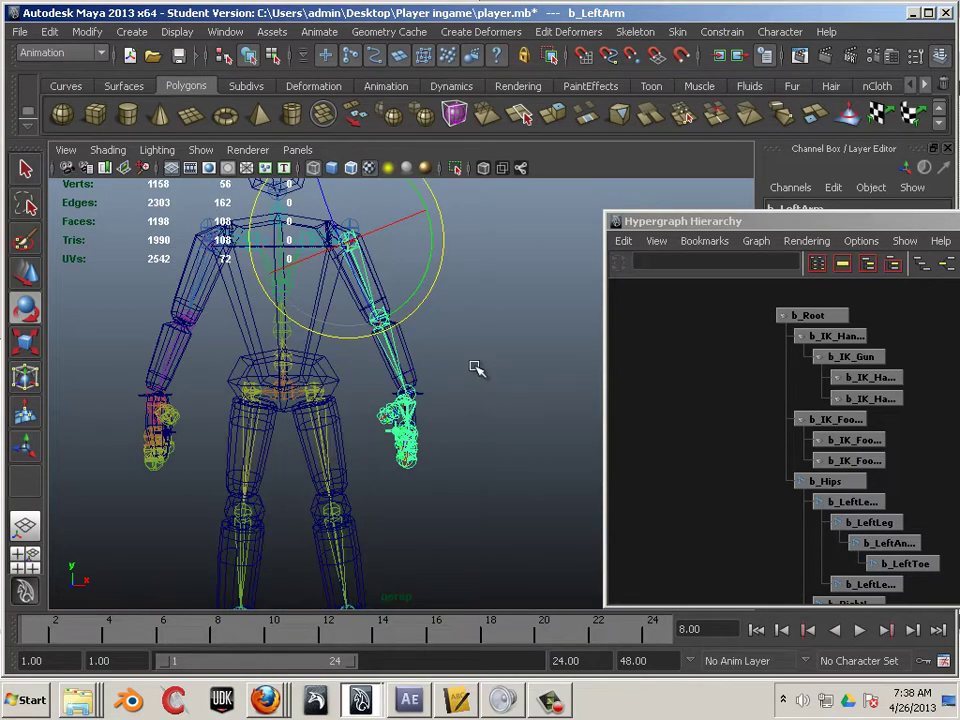
key(ctrl+z)
key(shift+z)
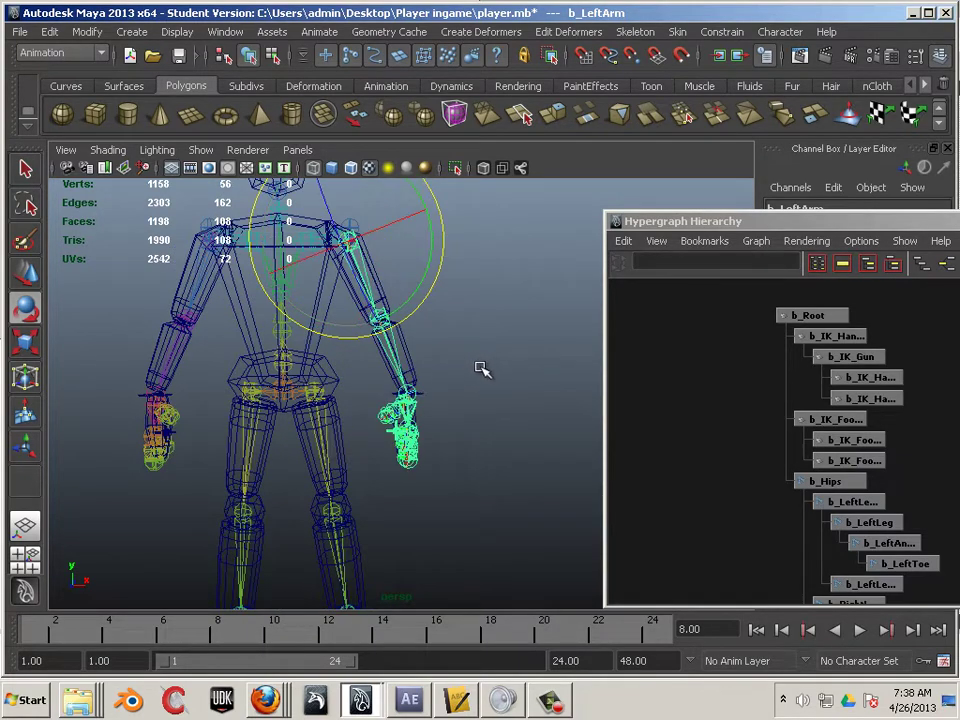
click(482, 370)
Select the b_LeftArm joint and reposition the Hypergraph Hierarchy window beside the character.
alt+drag(401, 381, 508, 335)
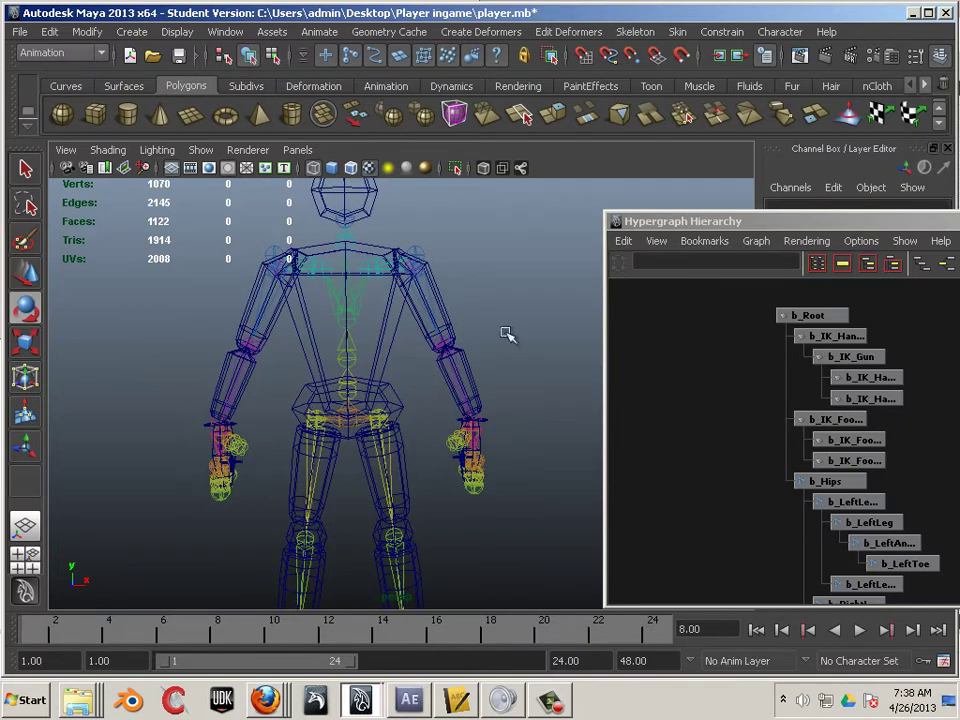
click(428, 300)
drag(650, 221, 928, 377)
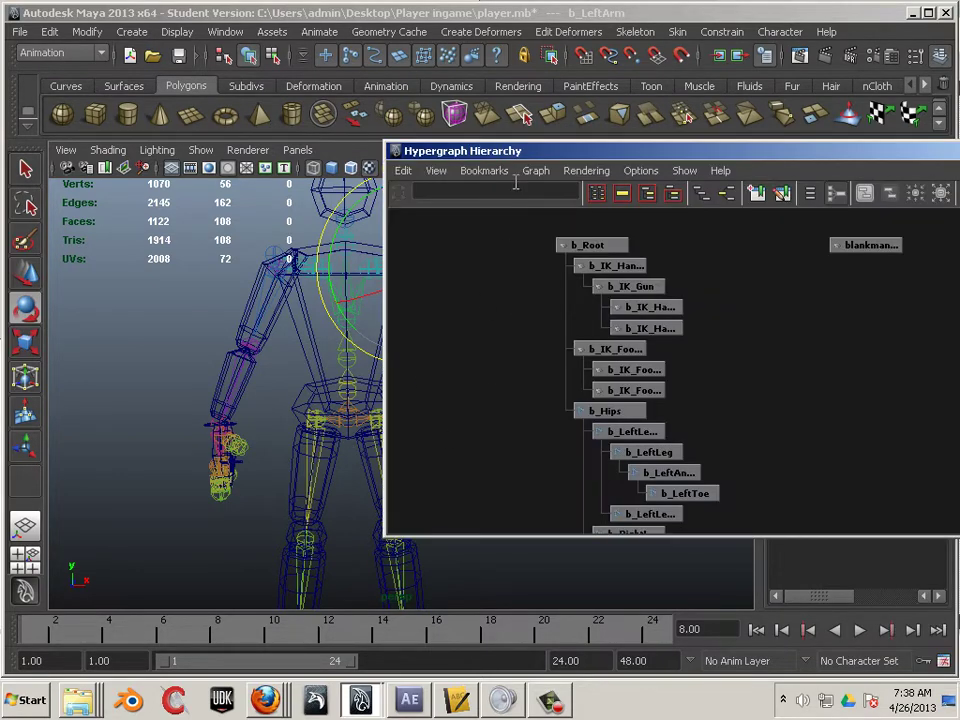
drag(657, 148, 811, 133)
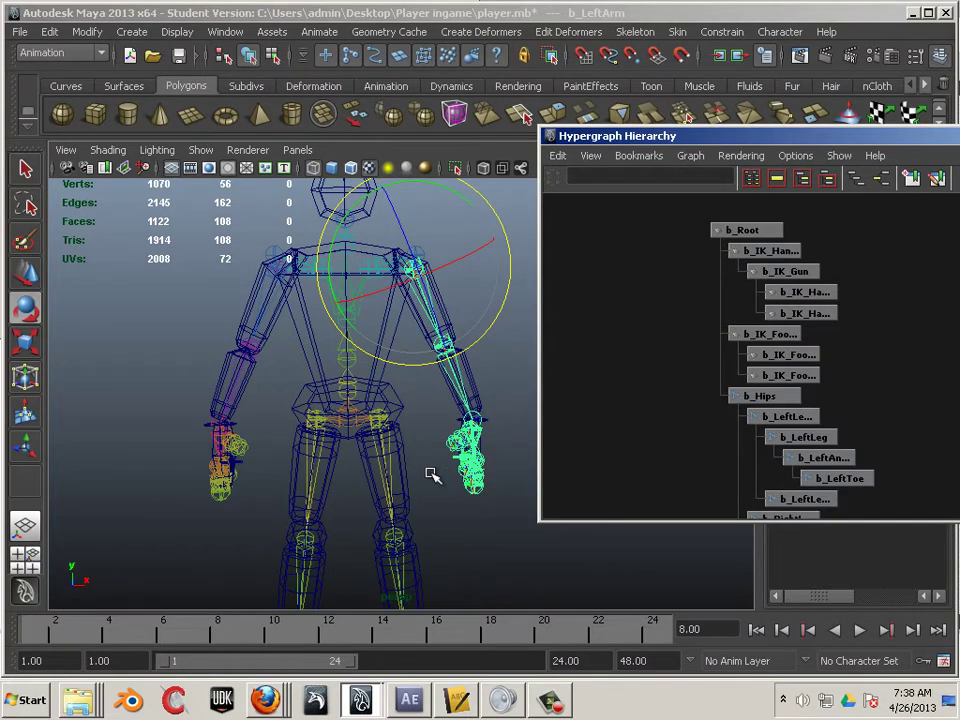
Select the b_Hips joint in the hierarchy and look over its leg joints and the separate blankman mesh node.
alt+drag(435, 471, 381, 353)
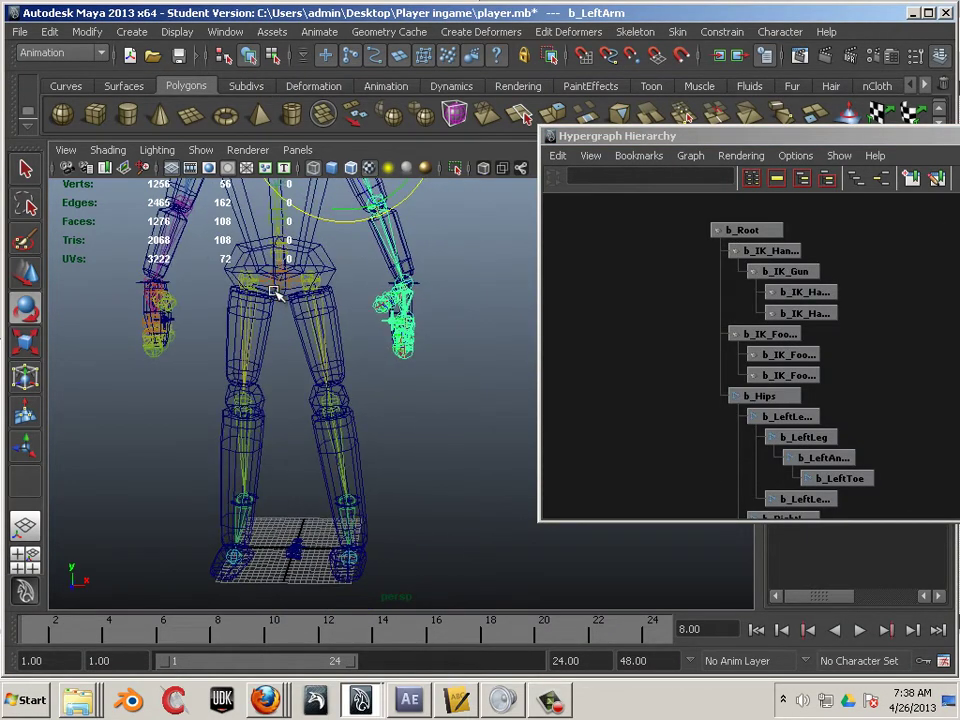
click(755, 397)
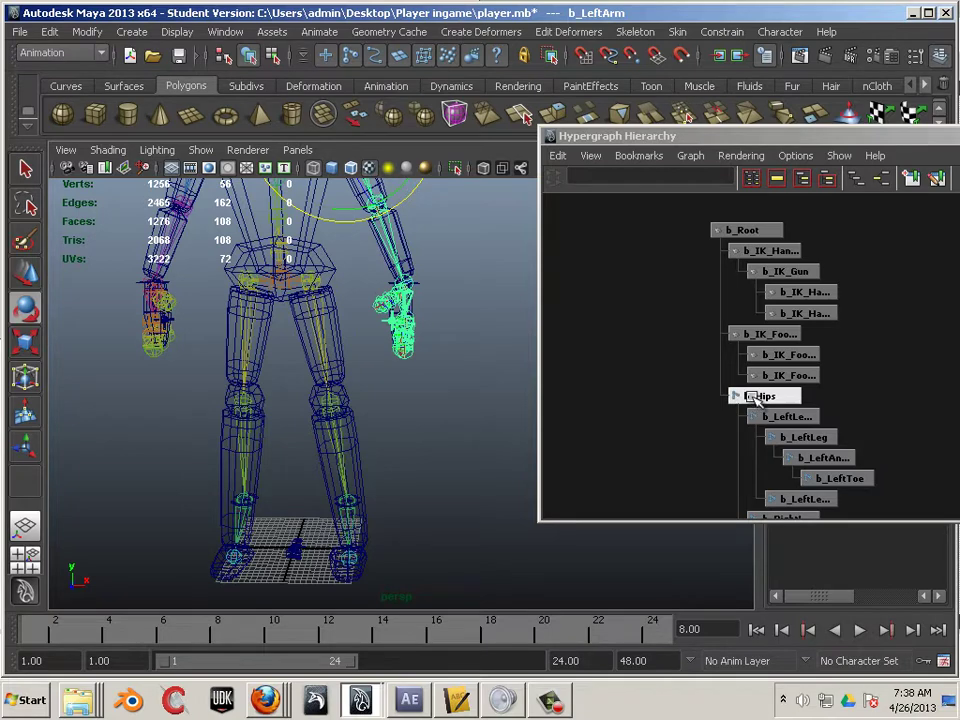
click(756, 398)
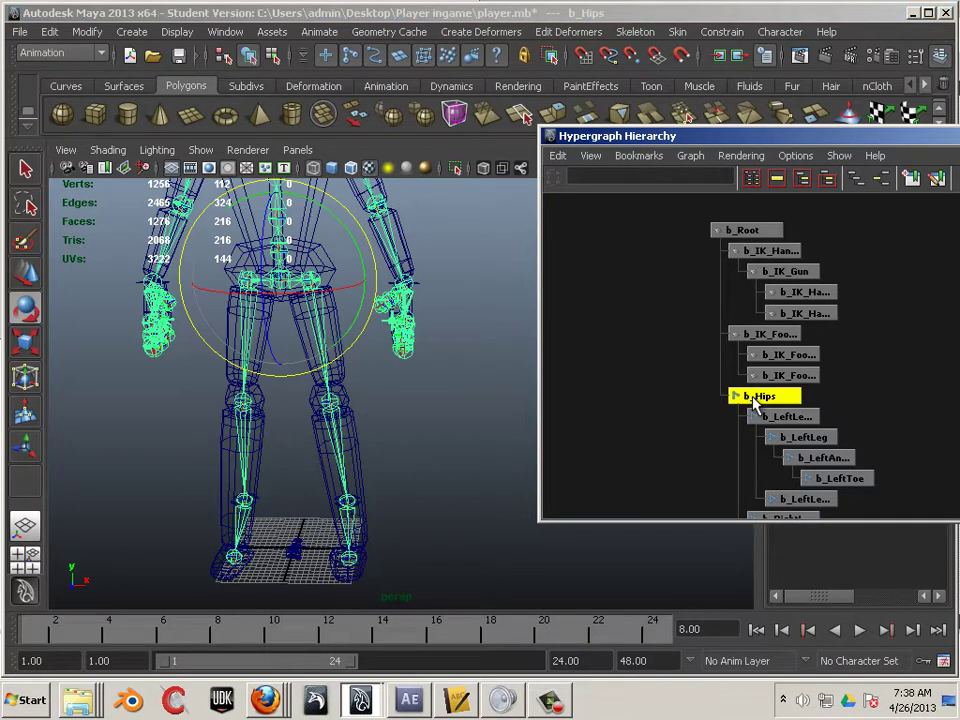
alt+middle_drag(872, 390, 739, 362)
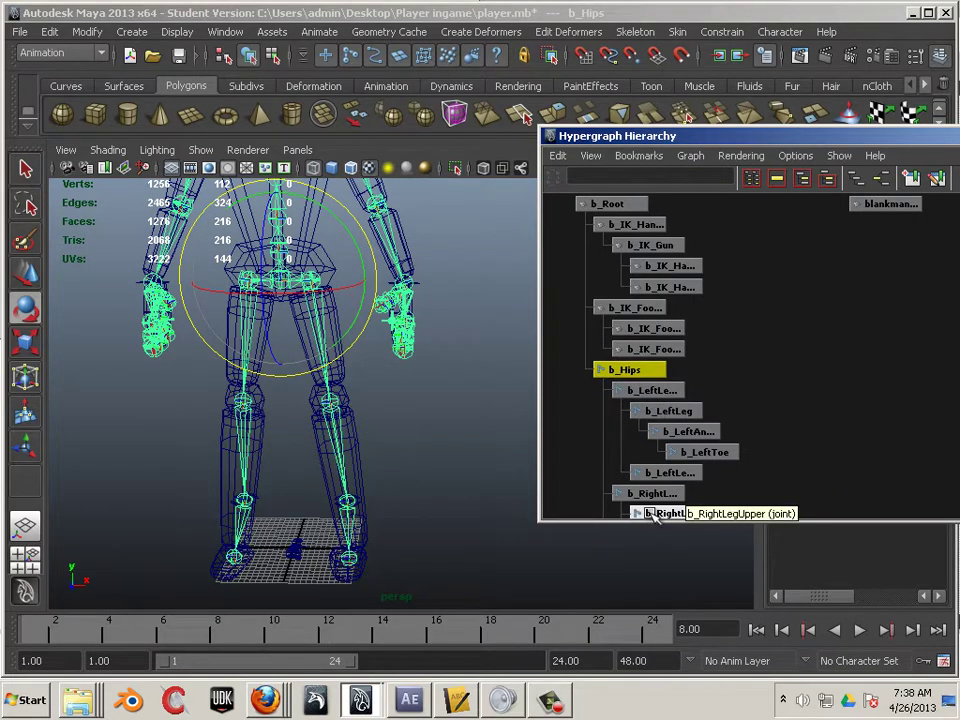
alt+middle_drag(796, 307, 674, 426)
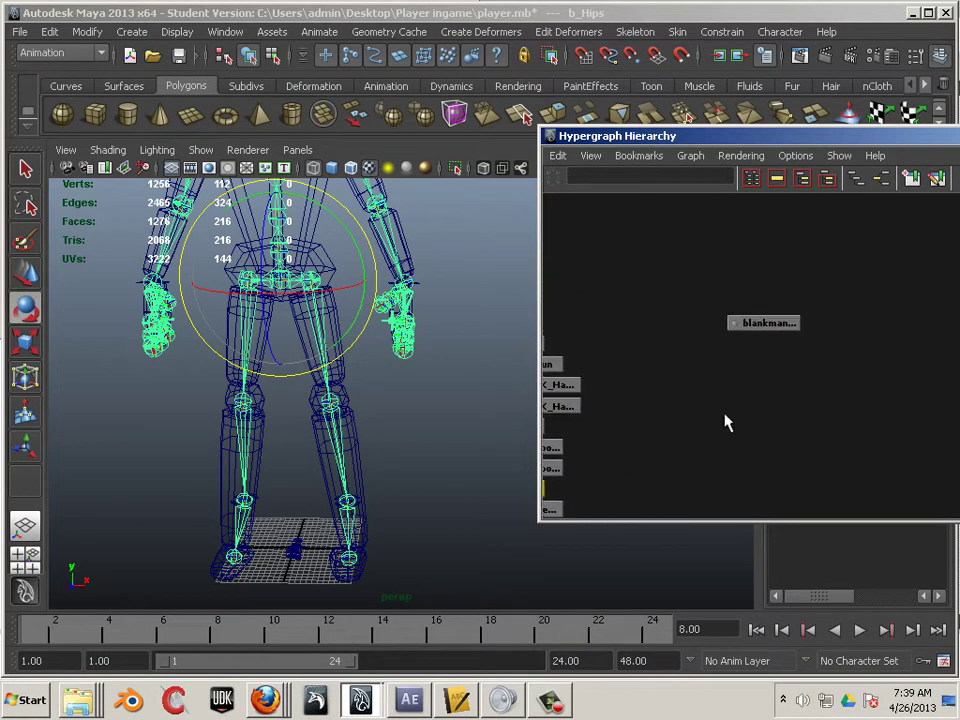
Add the blankman mesh to the b_Hips selection, apply Smooth Bind to skin it to the skeleton, and clear the selection.
click(765, 323)
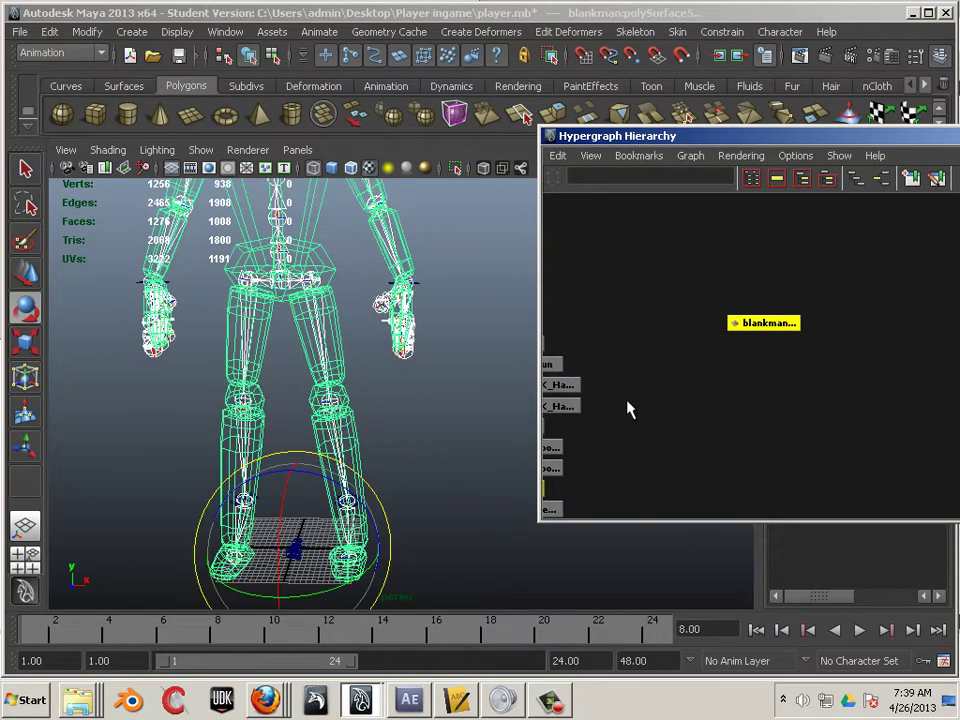
alt+middle_drag(428, 392, 447, 463)
alt+drag(447, 463, 516, 375)
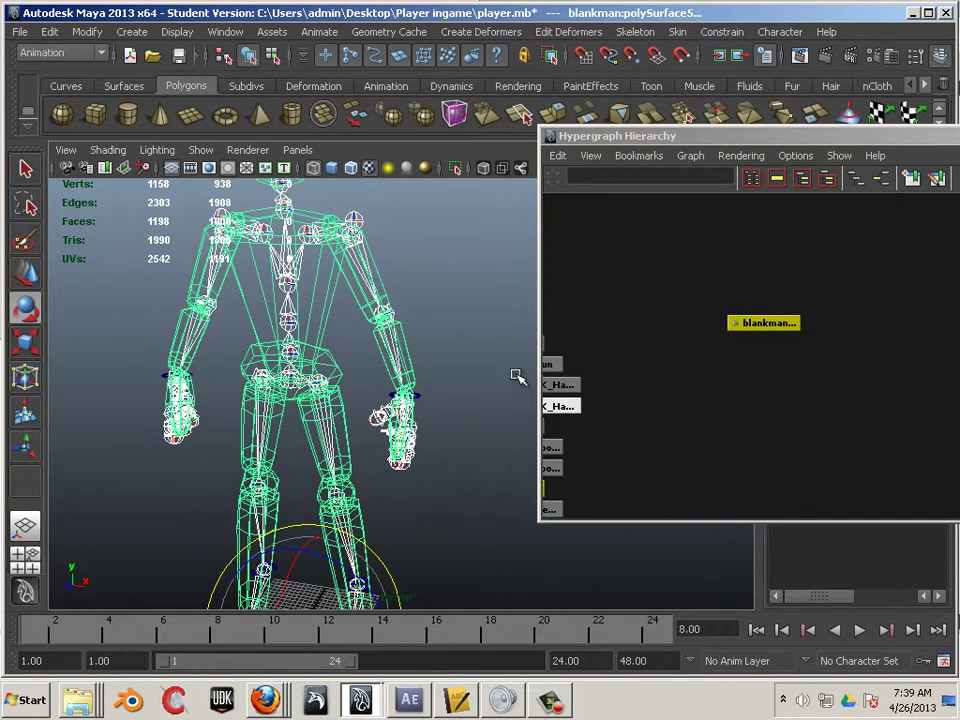
click(677, 34)
mouse_move(686, 63)
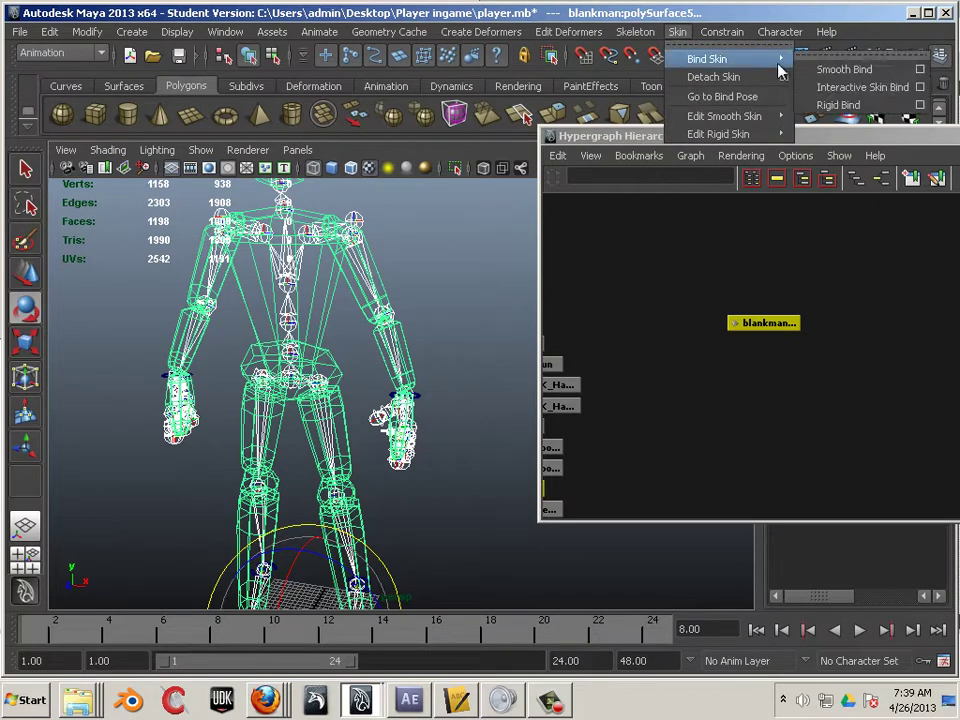
click(840, 70)
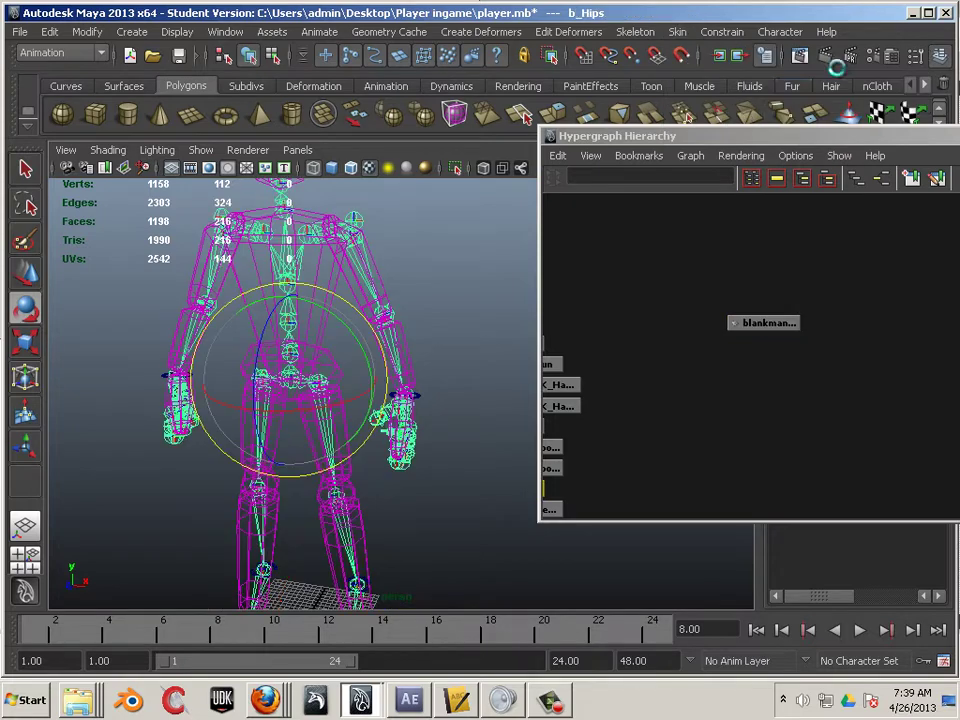
click(498, 390)
Select the b_LeftArm joint to check the mesh's binding along the arm, clear the selection and inspect the whole character.
alt+drag(471, 477, 423, 474)
alt+drag(418, 401, 416, 467)
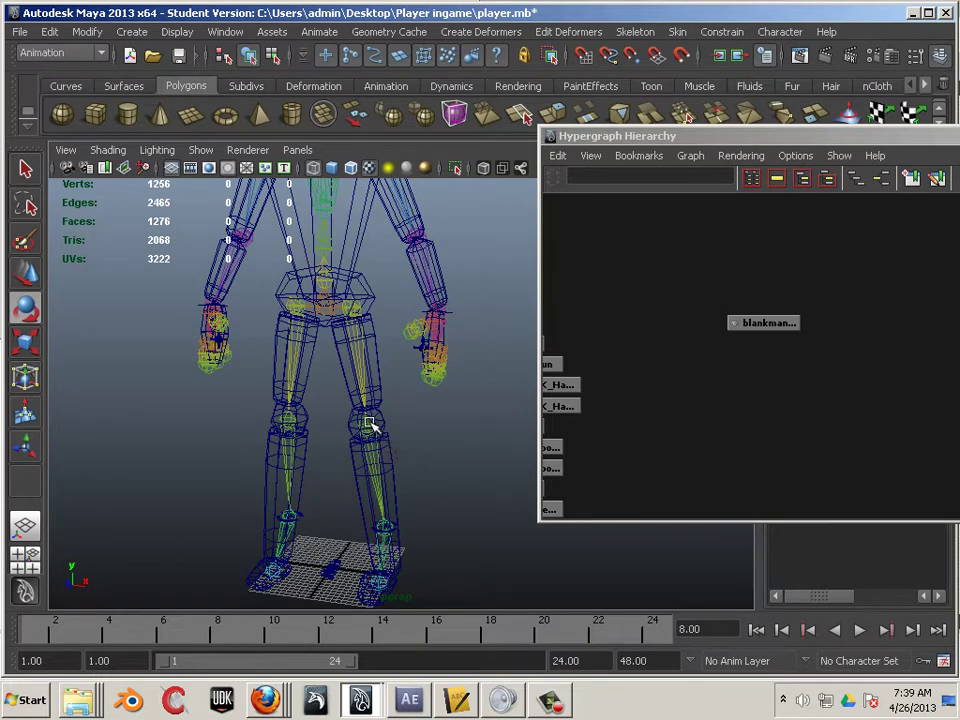
alt+drag(369, 424, 386, 270)
click(380, 272)
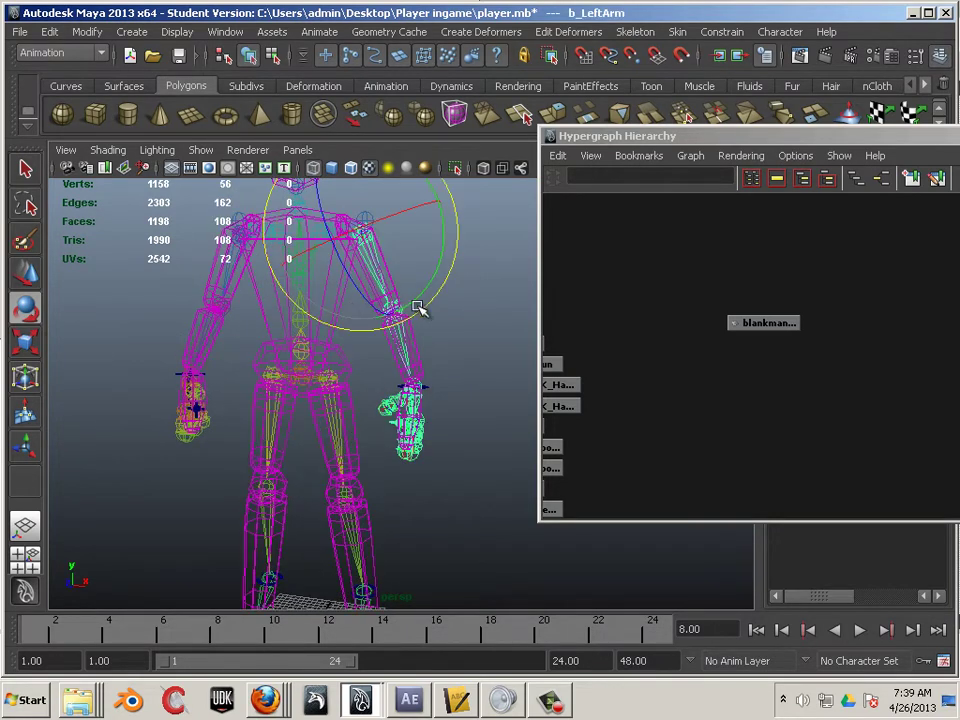
drag(422, 311, 519, 351)
click(519, 351)
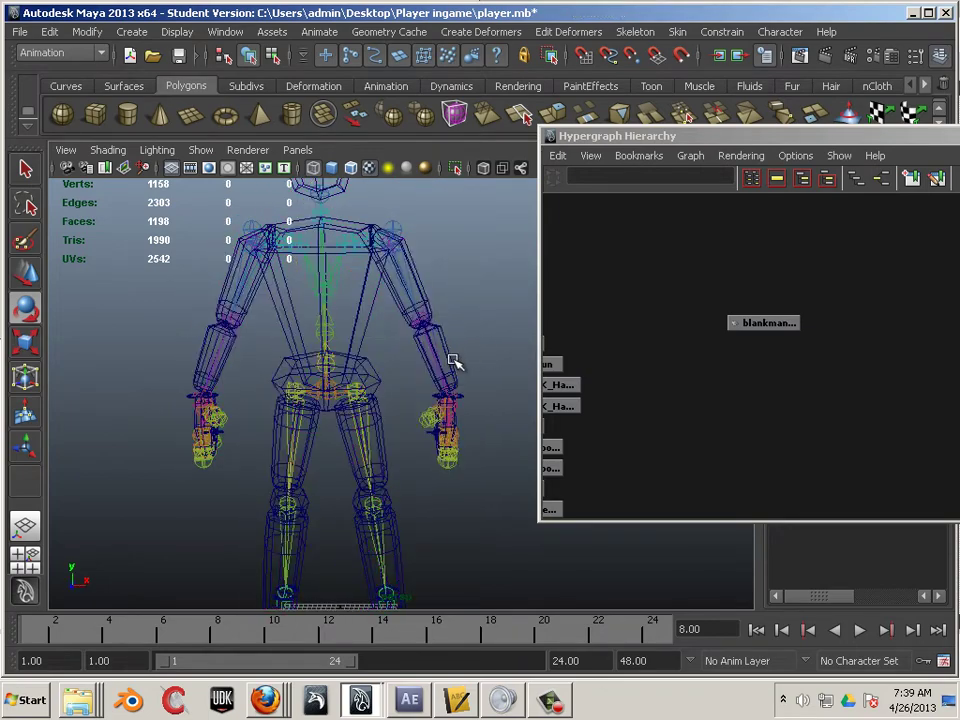
alt+drag(454, 364, 392, 422)
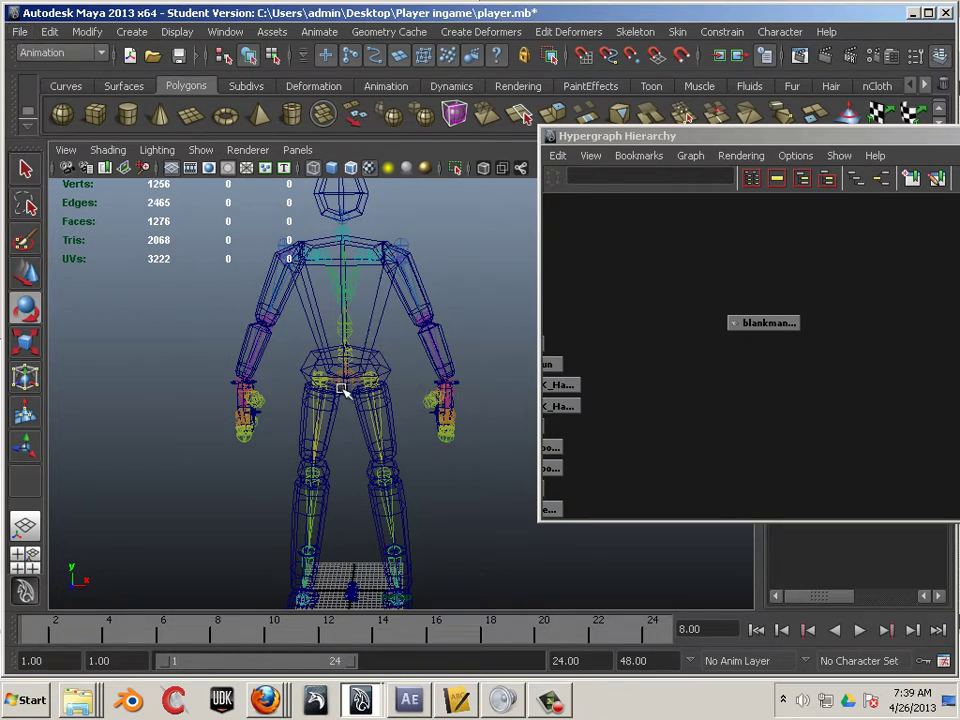
Export the whole scene as FBX to player_example.fbx in the Player ingame folder, replacing the existing file.
click(15, 31)
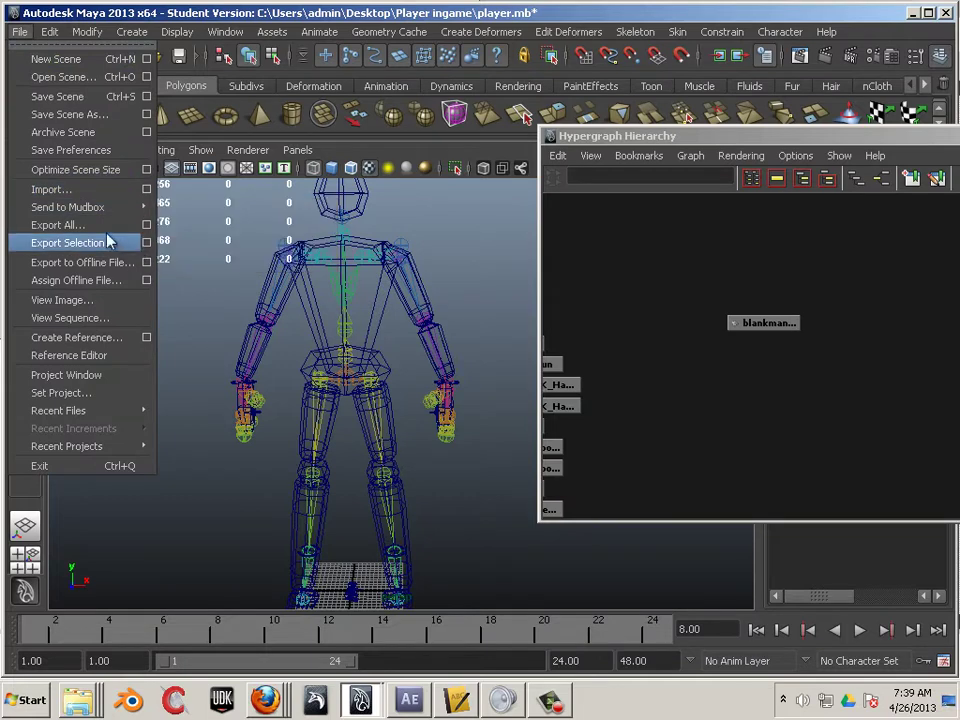
click(100, 224)
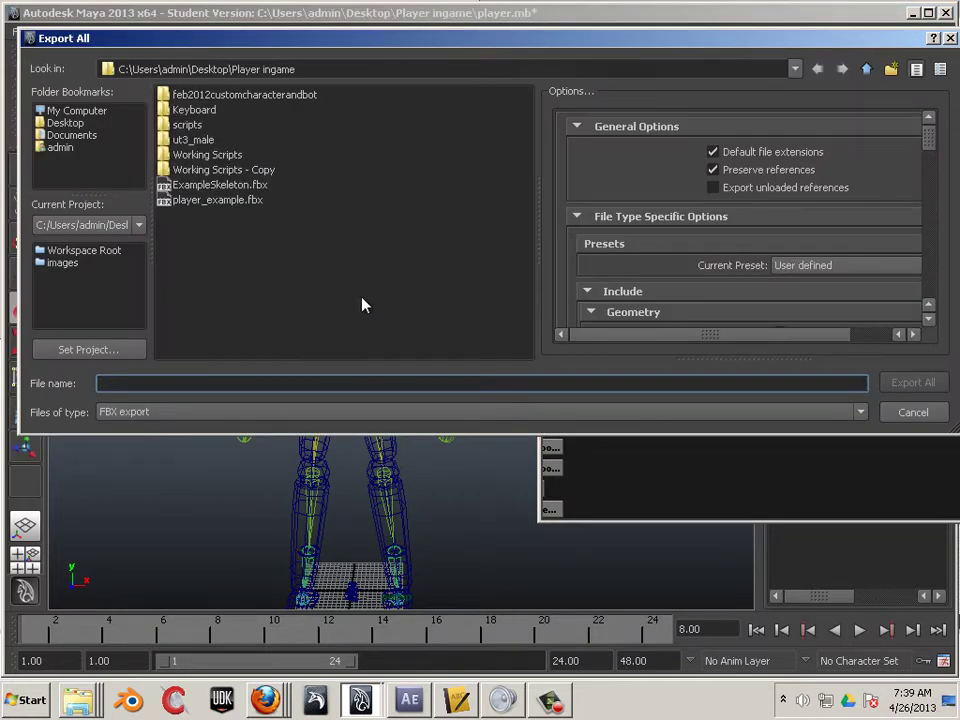
click(167, 204)
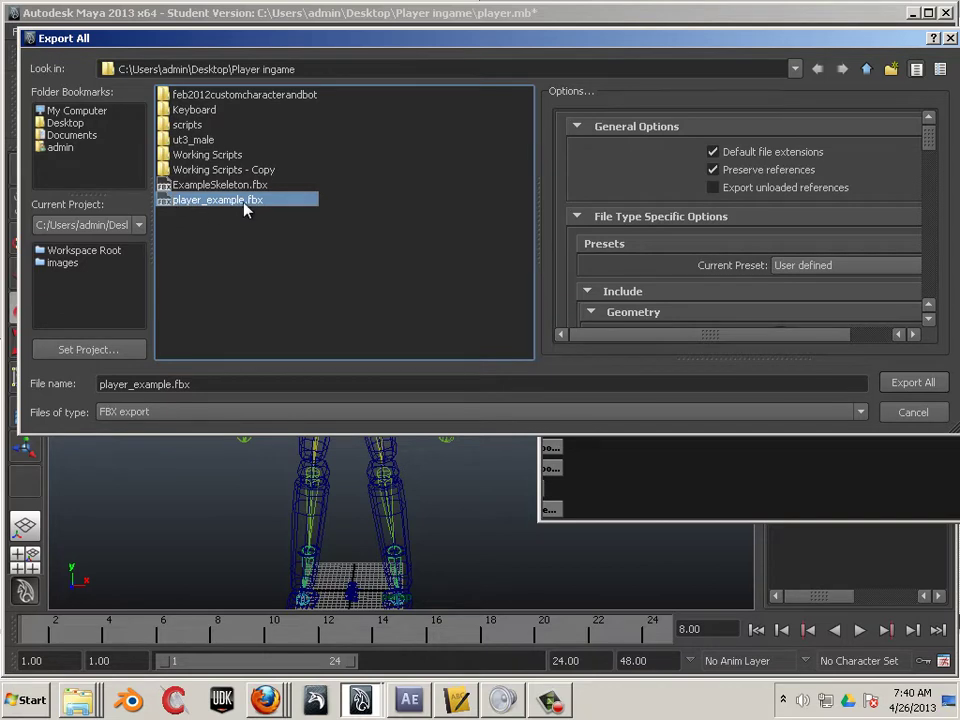
click(909, 383)
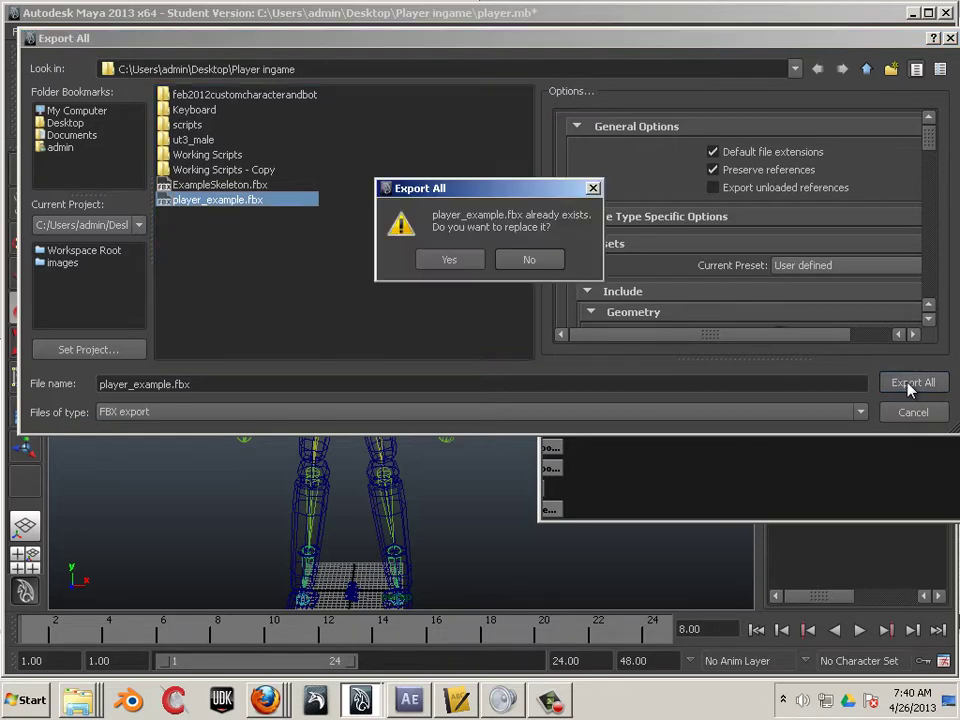
click(451, 259)
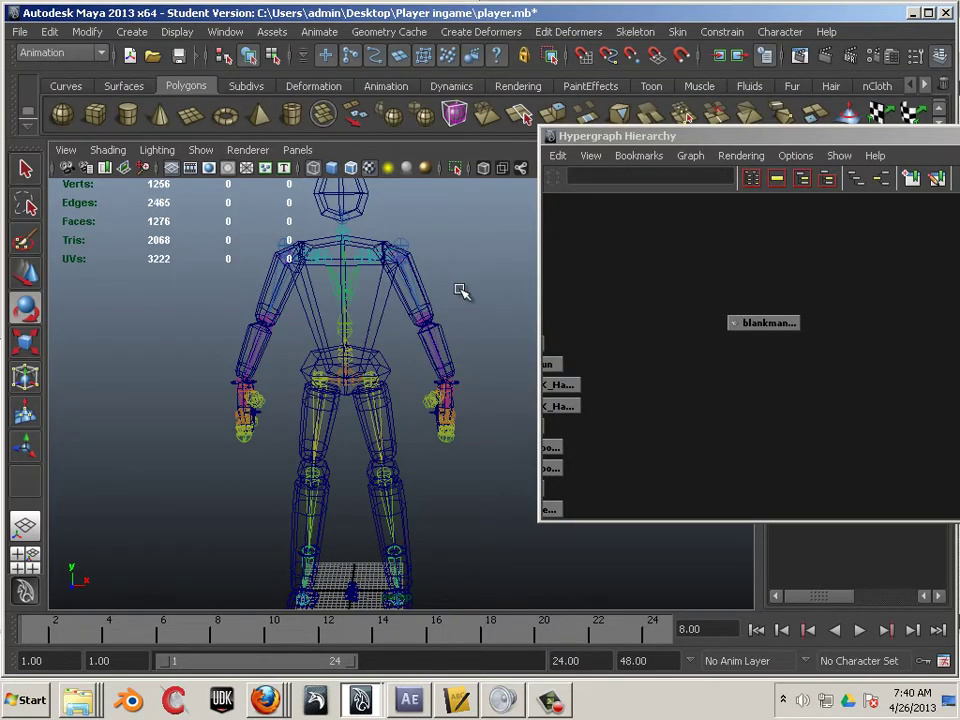
alt+drag(497, 437, 465, 435)
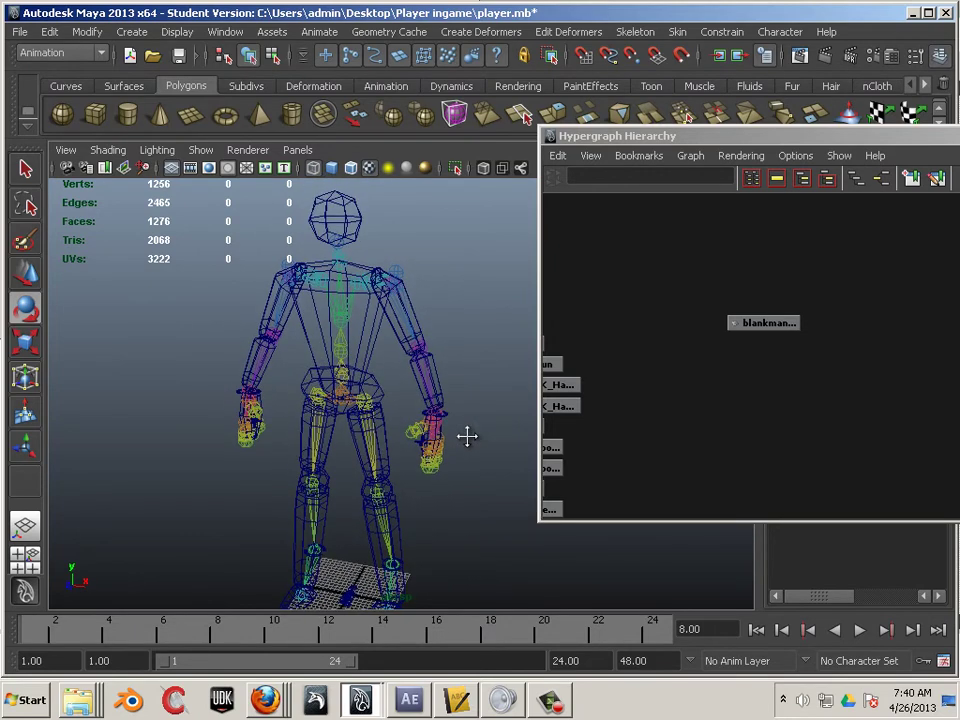